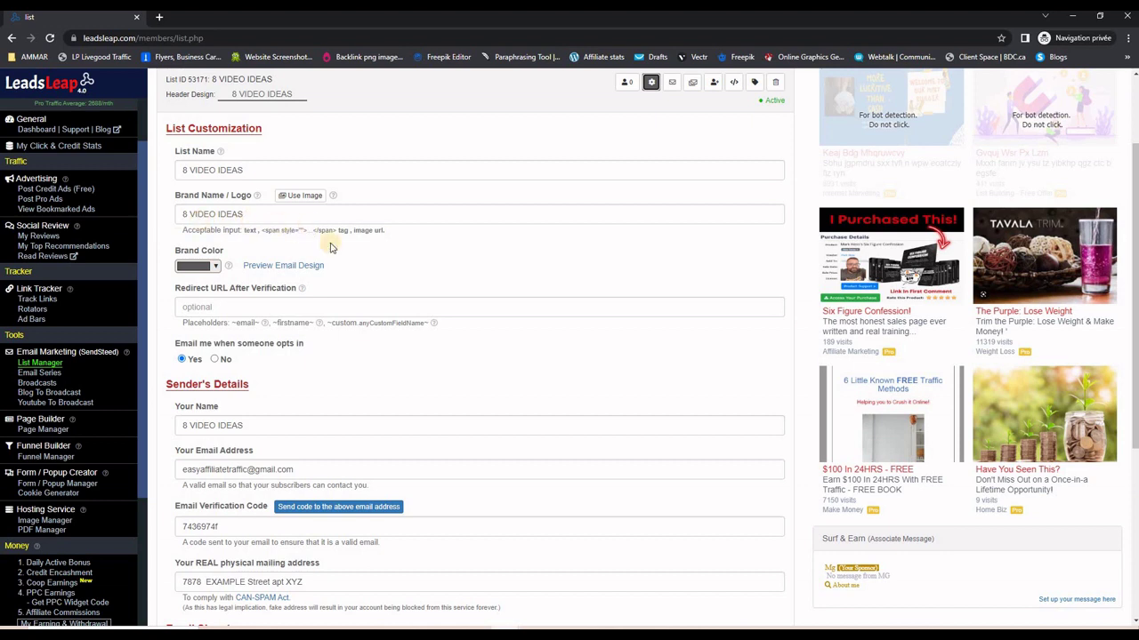
# Review the customization, sender and signature settings of the 8 VIDEO IDEAS list, then collapse them.
pyautogui.click(198, 305)
pyautogui.scroll(-3, 405, 345)
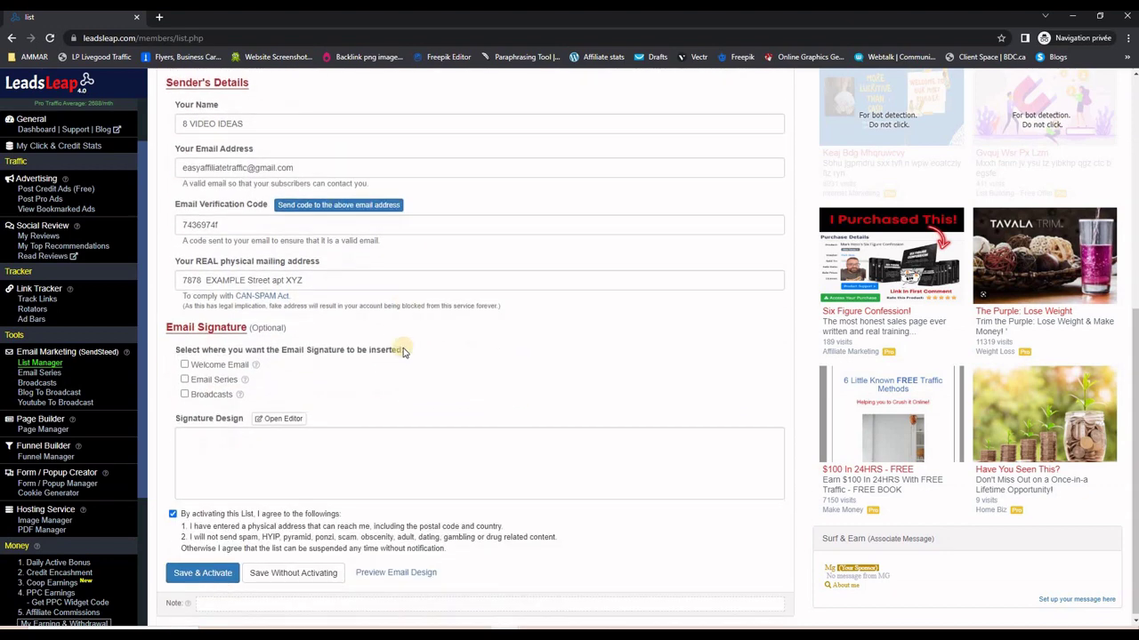
pyautogui.scroll(5, 473, 453)
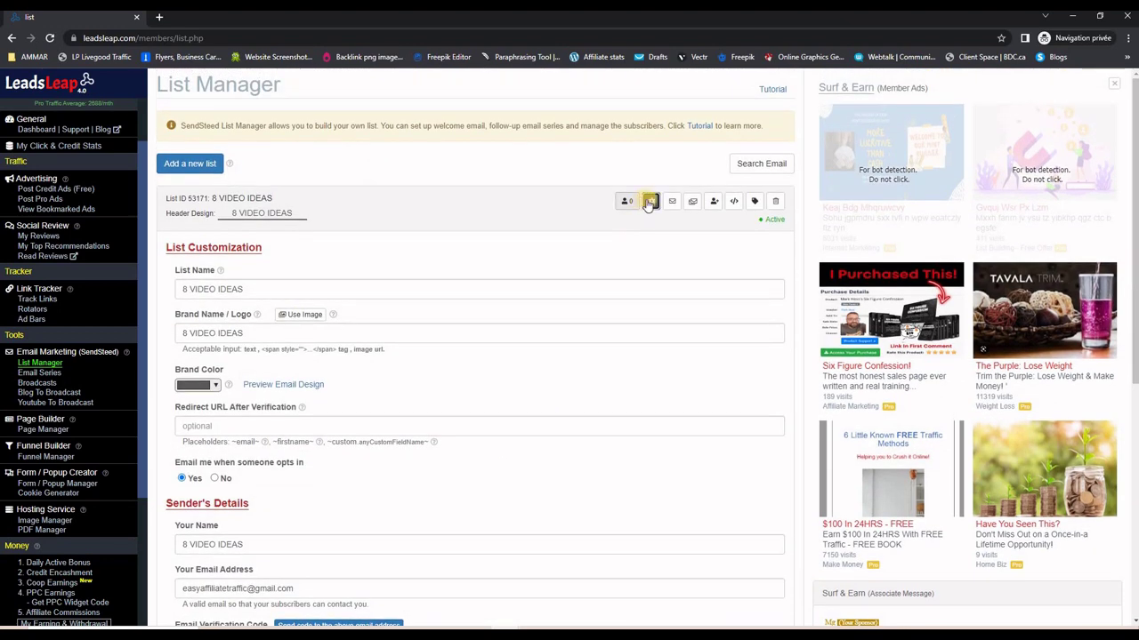
pyautogui.click(651, 202)
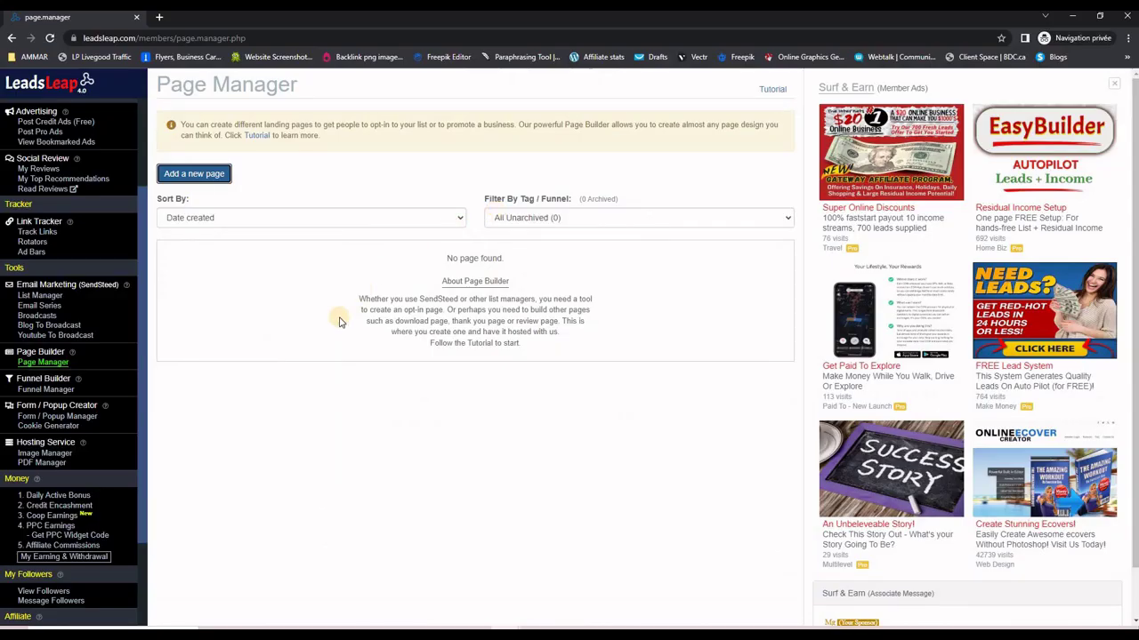
# Create a new page named "CP 8 VIDEOS" in the Page Manager and import its design with a share code.
pyautogui.click(53, 362)
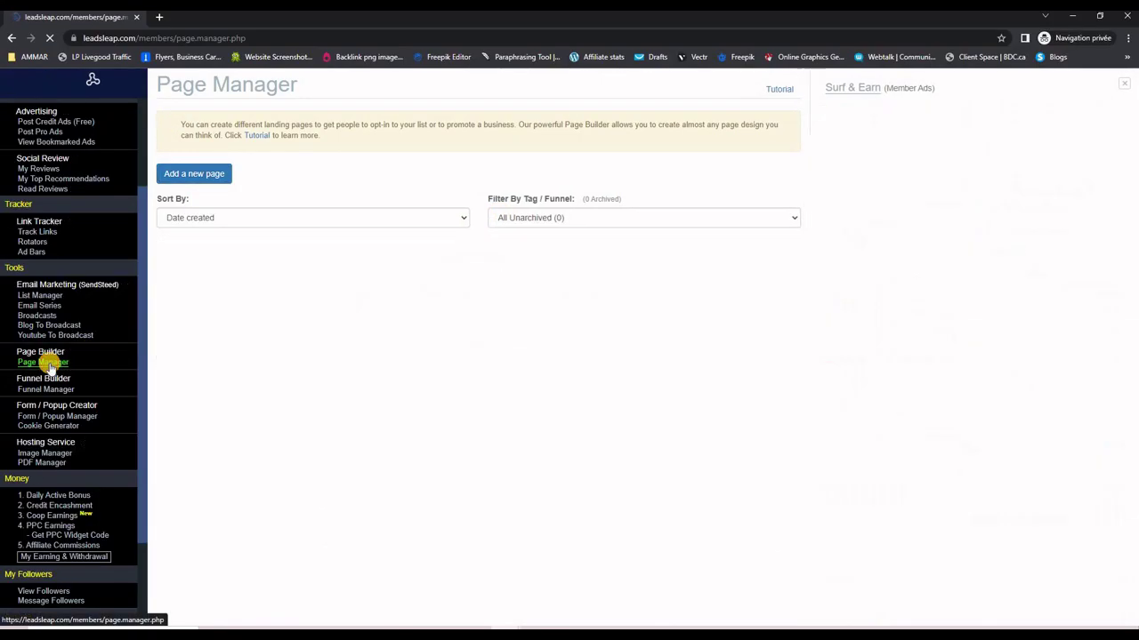
pyautogui.click(189, 174)
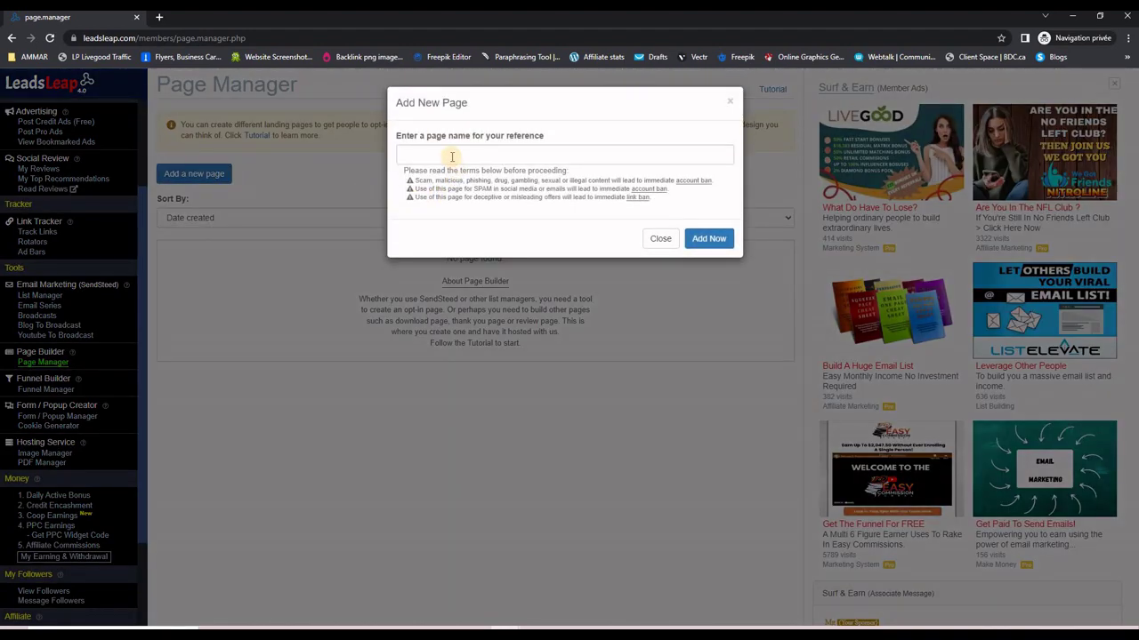
pyautogui.click(451, 156)
pyautogui.write('CP 8 VIDEOS')
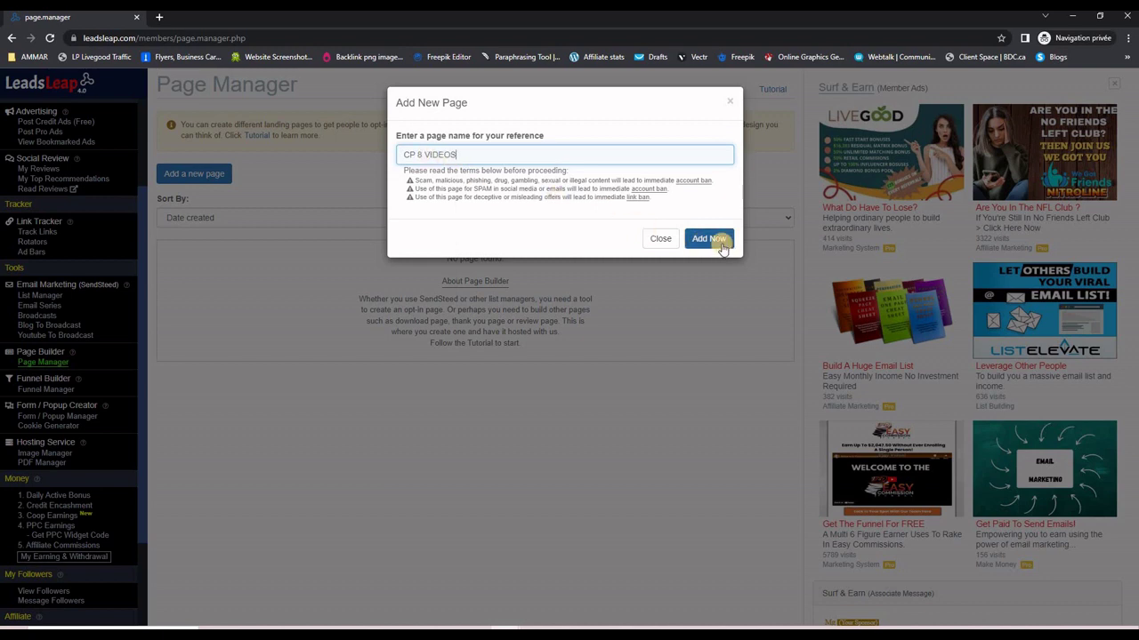
pyautogui.click(719, 240)
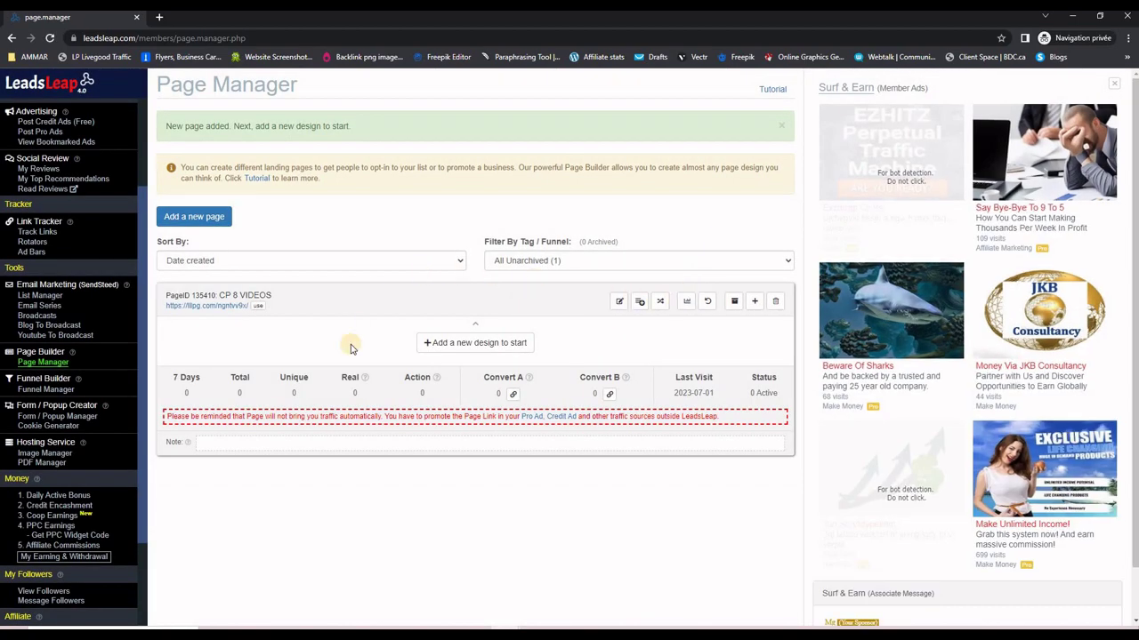
pyautogui.click(459, 347)
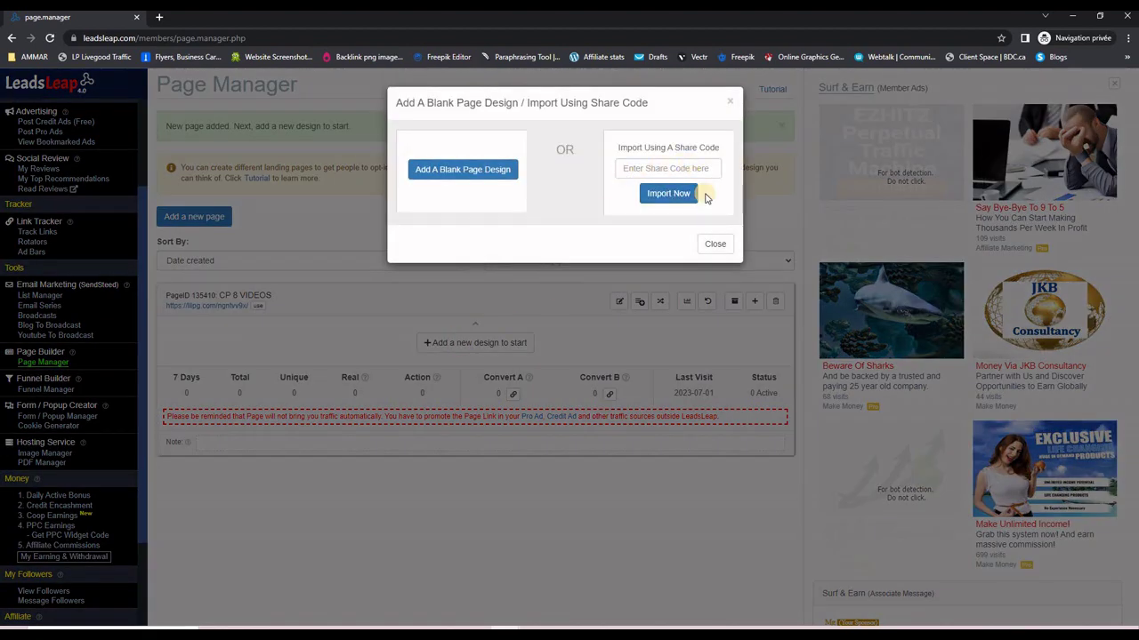
pyautogui.click(699, 195)
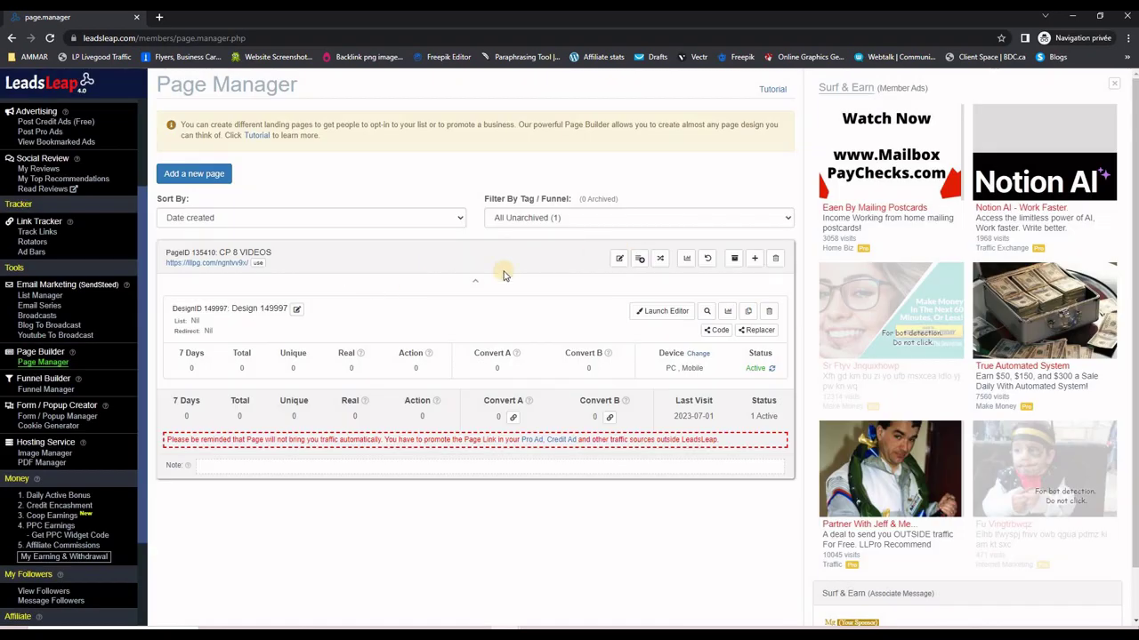
# Open the CP 8 VIDEOS page's public link and look over the imported capture page.
pyautogui.click(219, 263)
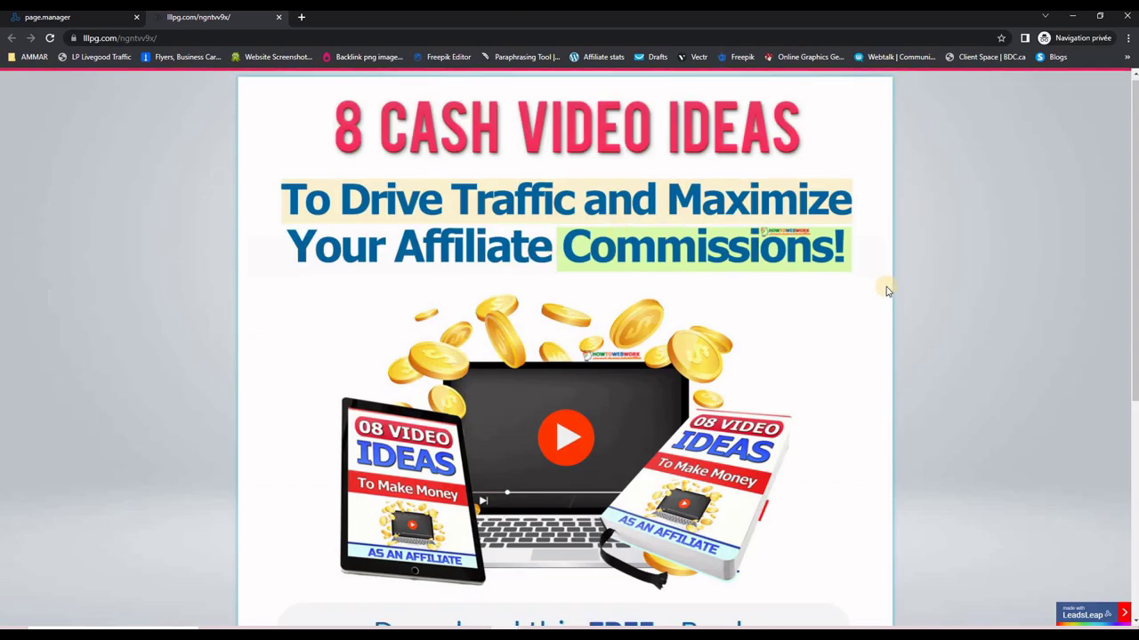
pyautogui.scroll(-3, 885, 289)
pyautogui.scroll(3, 885, 293)
pyautogui.scroll(-3, 885, 301)
pyautogui.scroll(3, 885, 301)
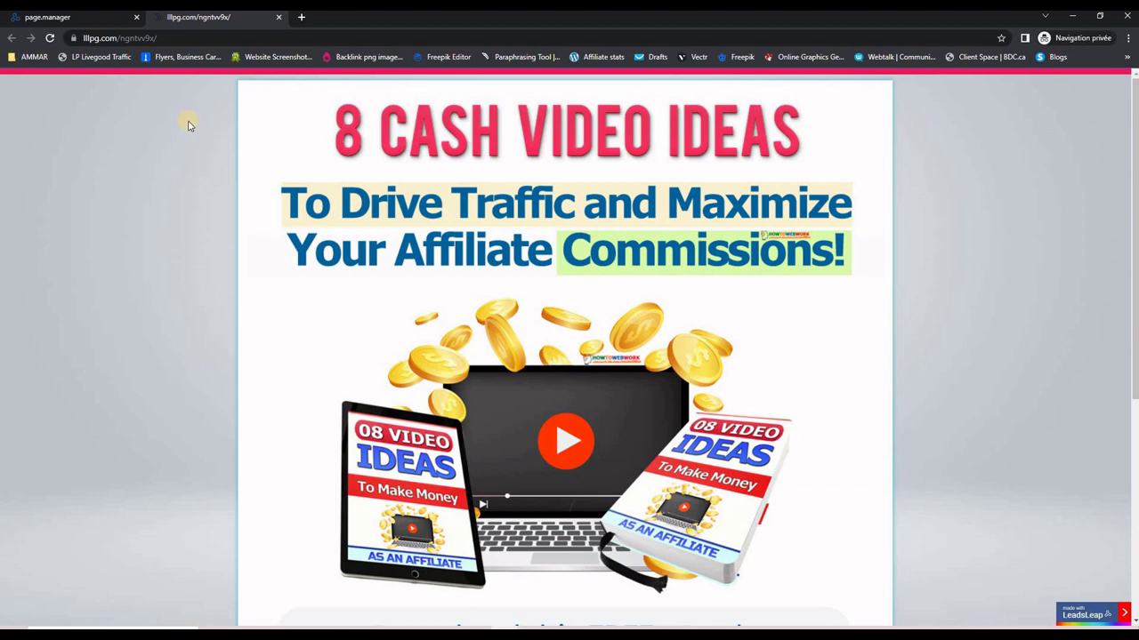
# Add another page named "tY 8 VIDEOS" in the Page Manager.
pyautogui.click(64, 17)
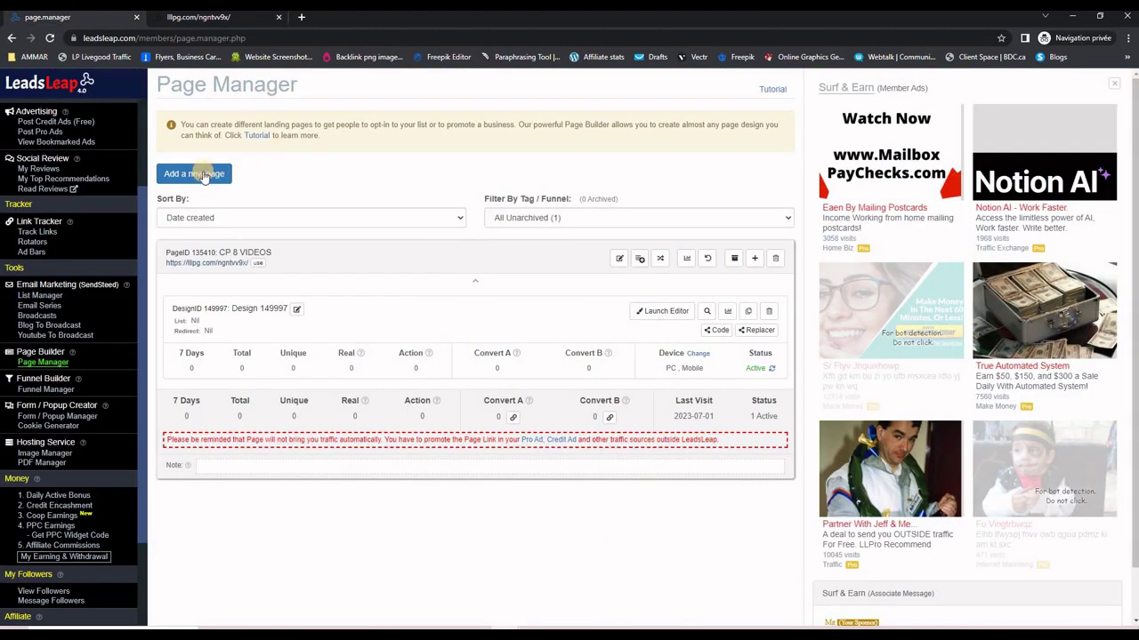
pyautogui.click(200, 175)
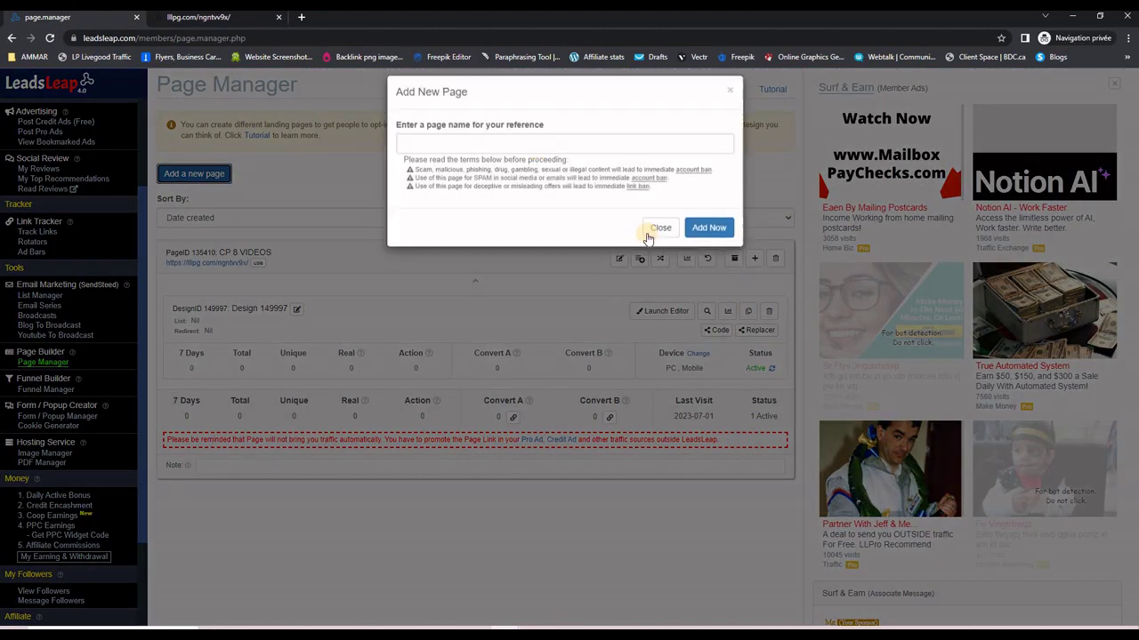
pyautogui.click(519, 153)
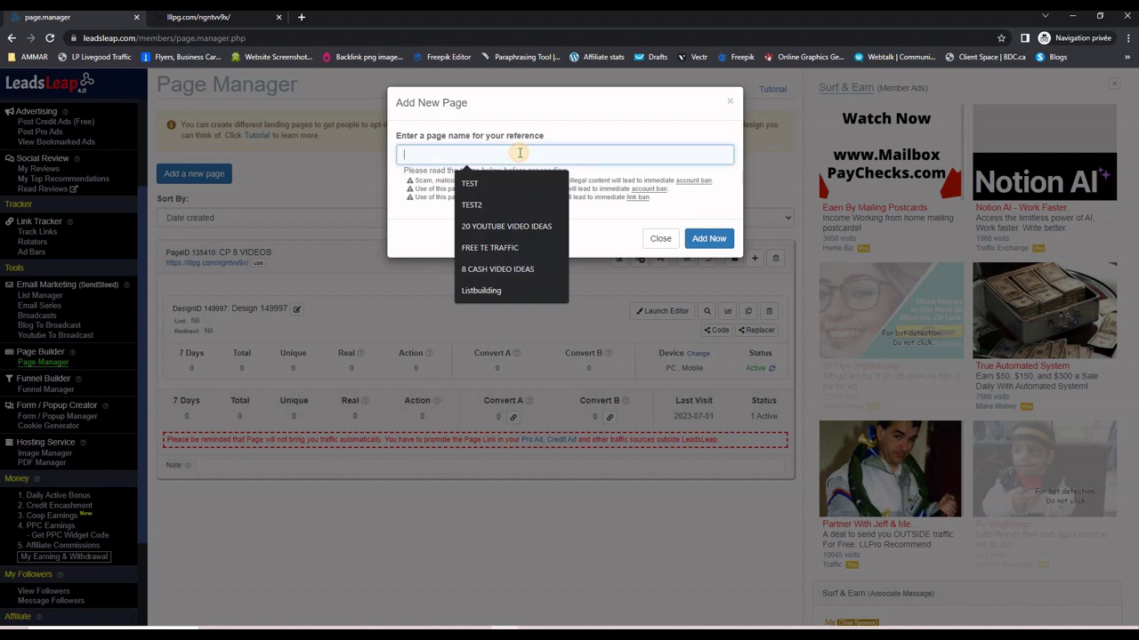
pyautogui.write('TY 8')
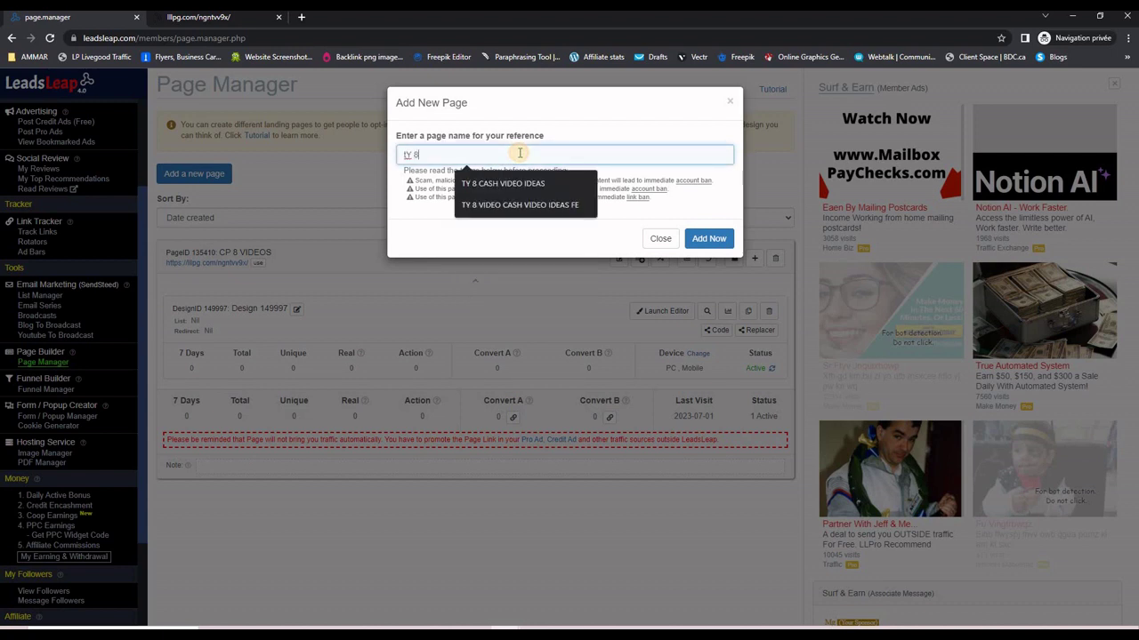
pyautogui.write(' VIDE')
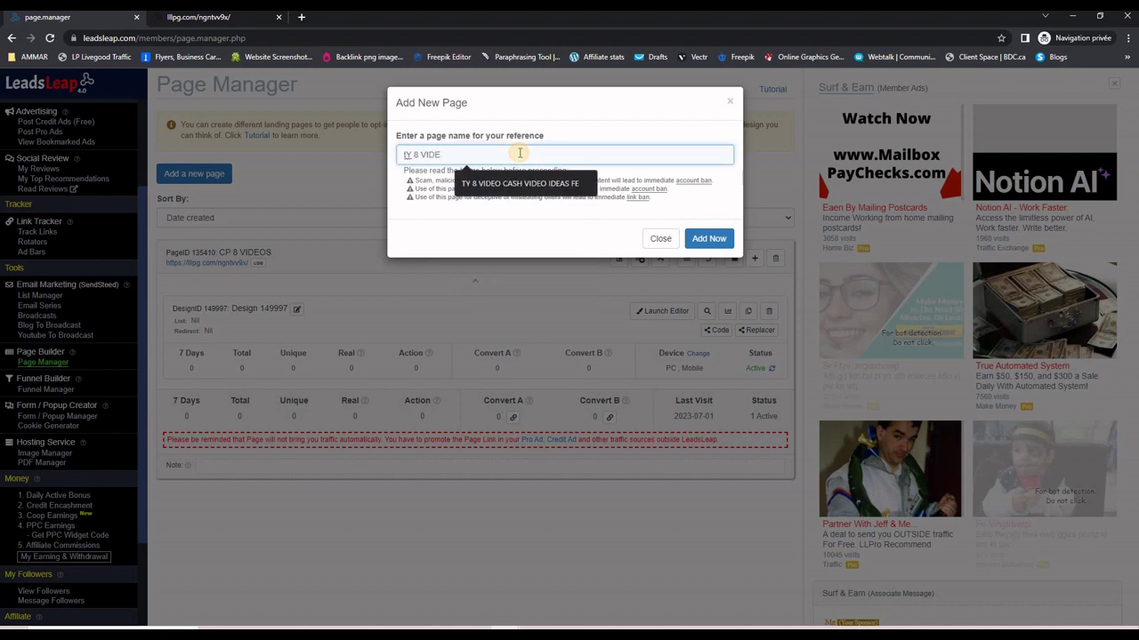
pyautogui.write('OS')
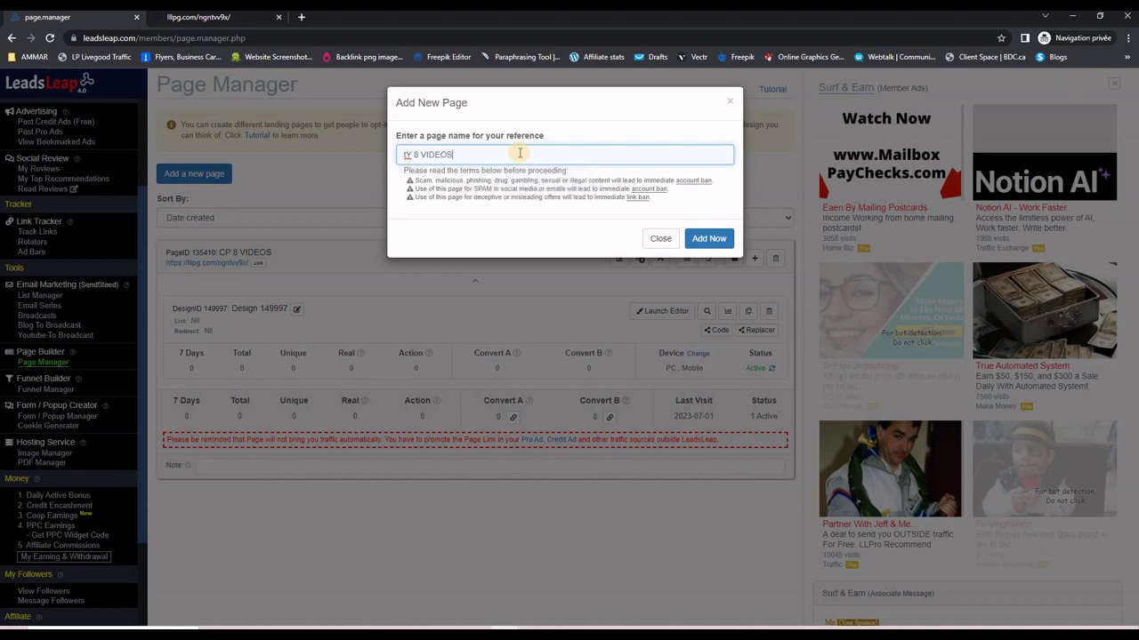
pyautogui.click(701, 236)
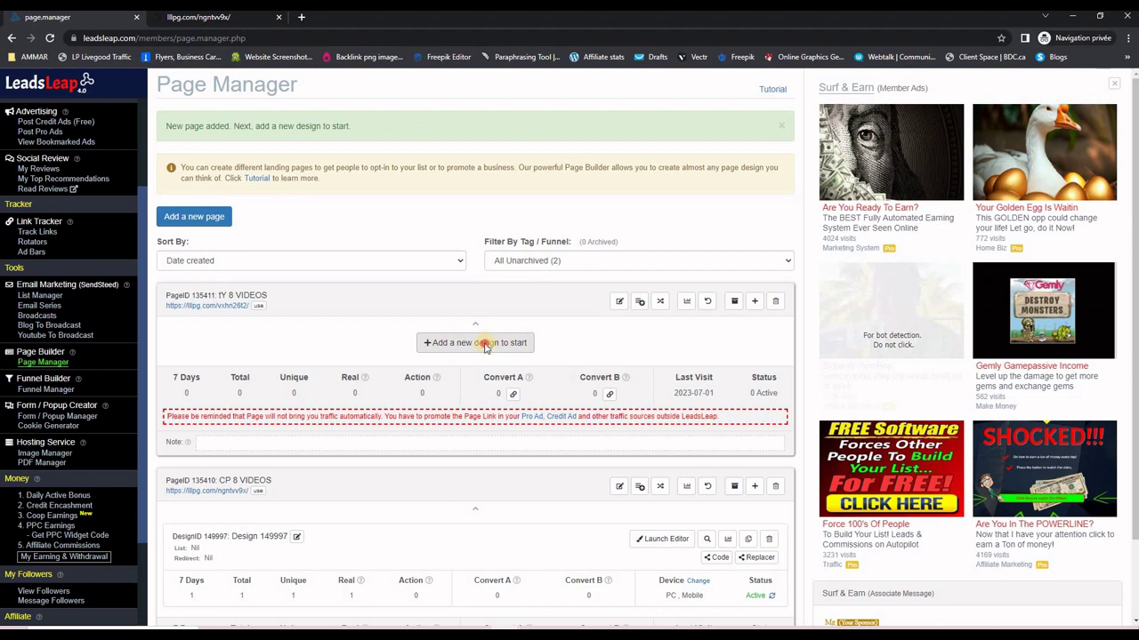
# Import a design into the tY 8 VIDEOS page using a share code.
pyautogui.click(486, 345)
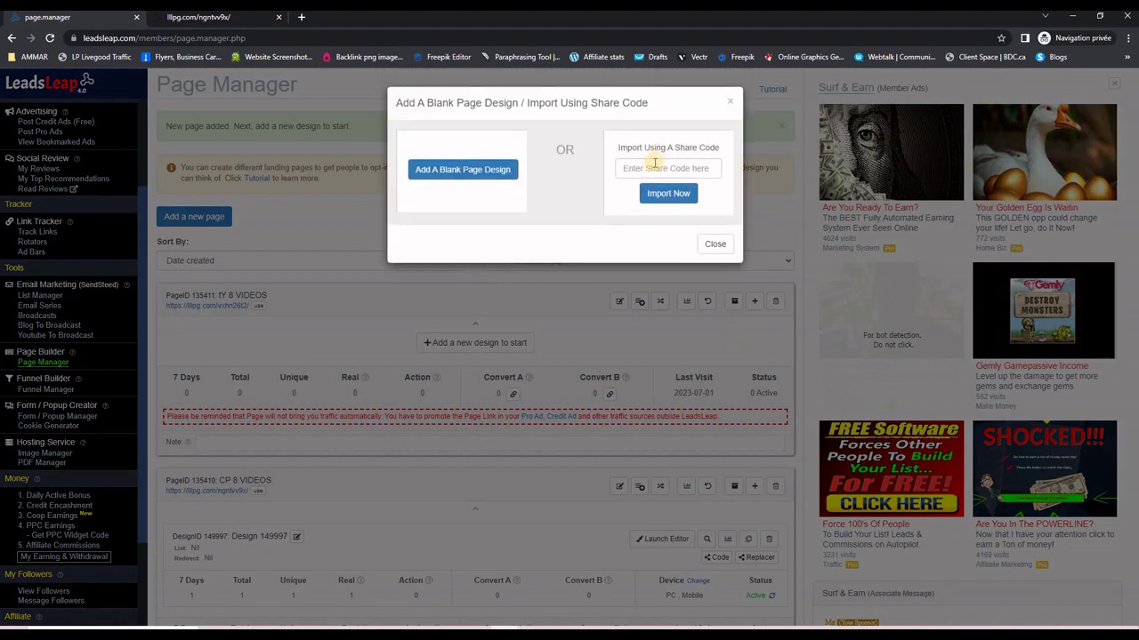
pyautogui.click(653, 167)
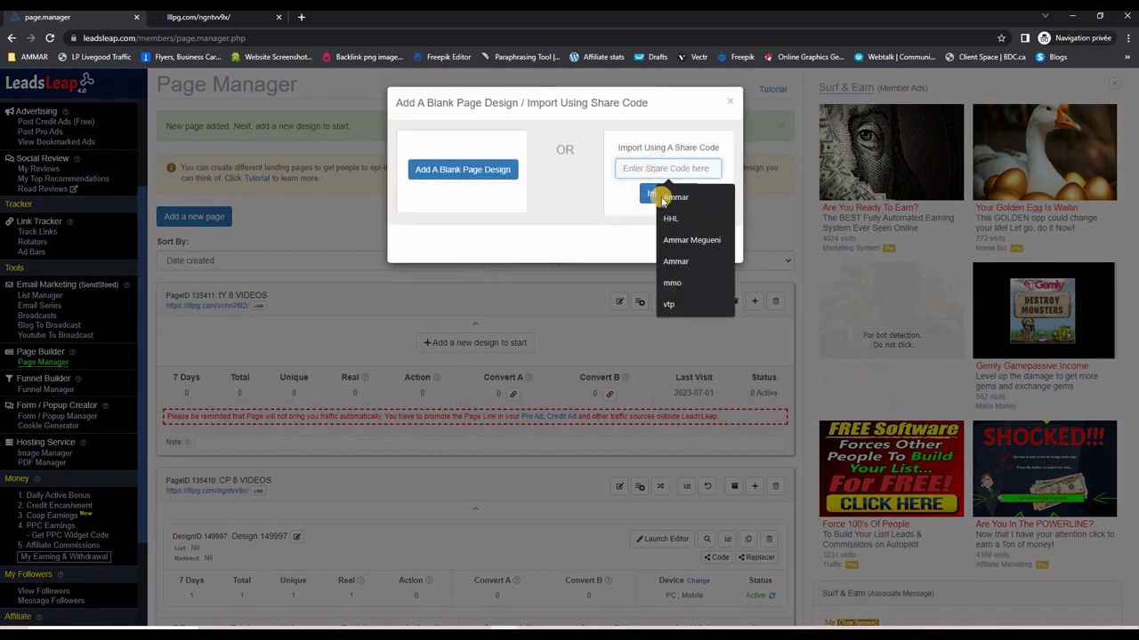
pyautogui.click(656, 192)
pyautogui.click(668, 193)
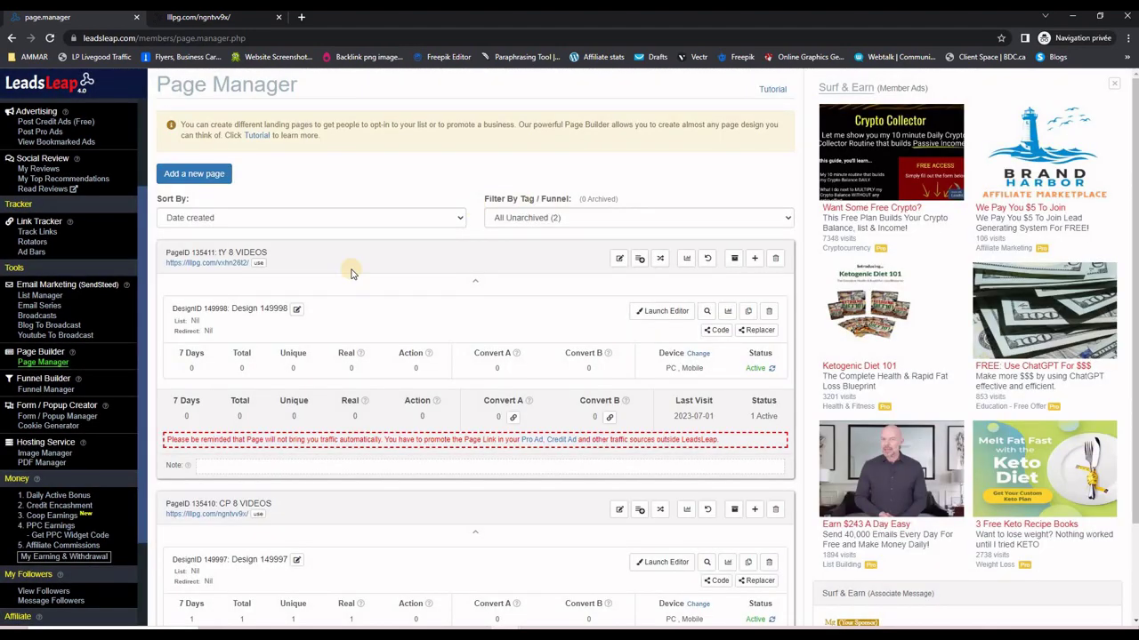
# Open the tY 8 VIDEOS page's public link and examine its video, three traffic-source offers and ebook download section.
pyautogui.click(204, 264)
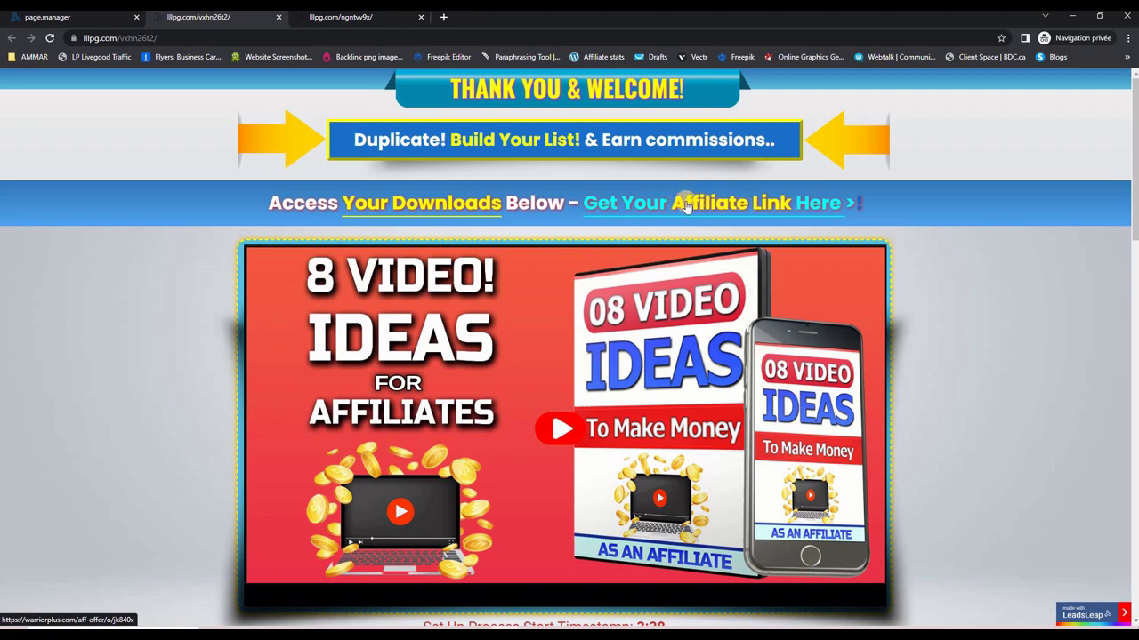
pyautogui.scroll(-3, 950, 305)
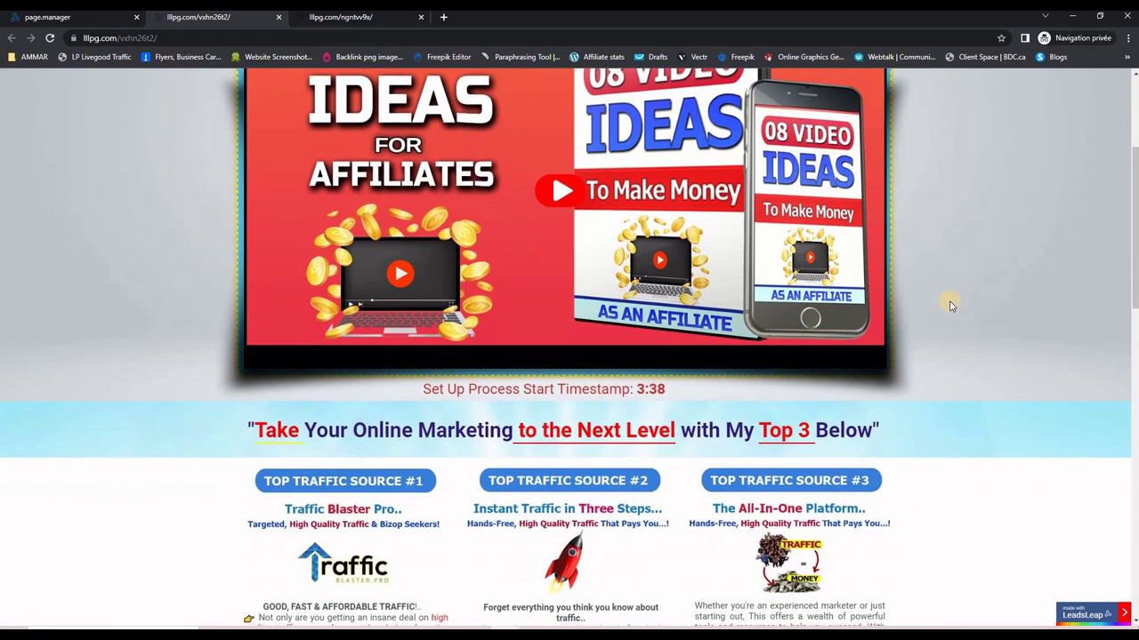
pyautogui.scroll(-3, 950, 305)
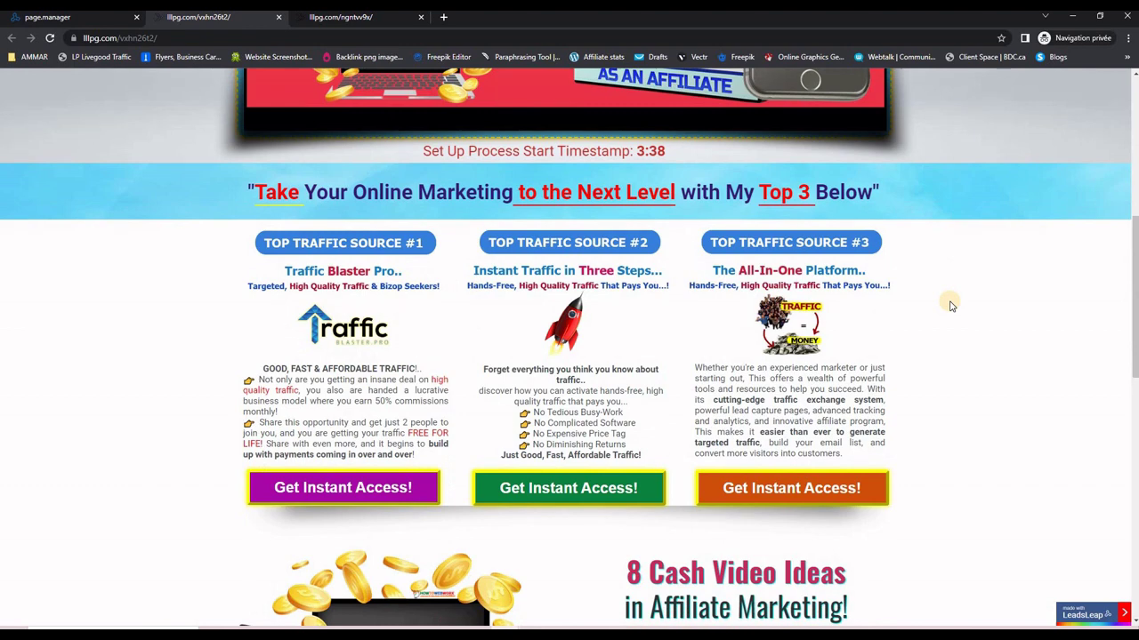
pyautogui.scroll(-1, 950, 306)
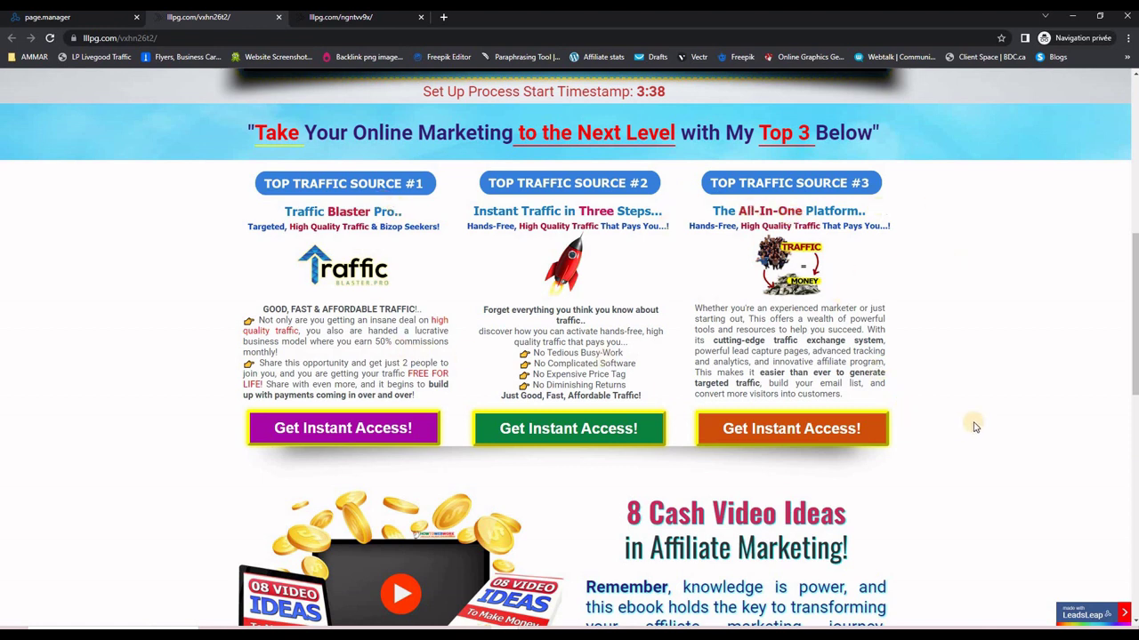
pyautogui.click(345, 429)
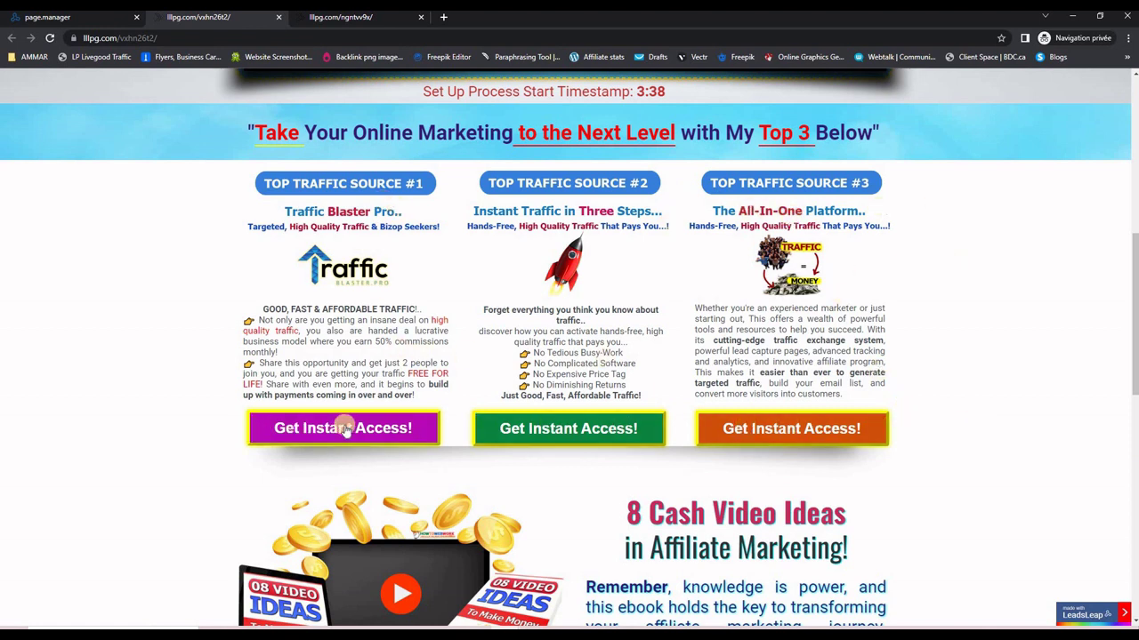
pyautogui.scroll(-2, 974, 398)
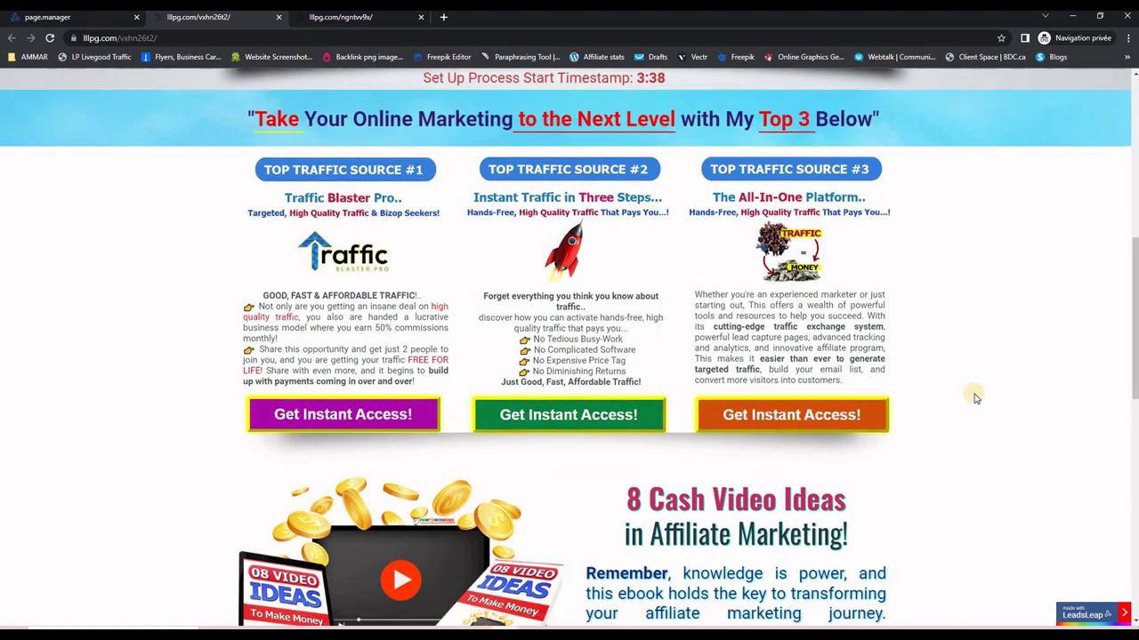
pyautogui.scroll(-4, 974, 398)
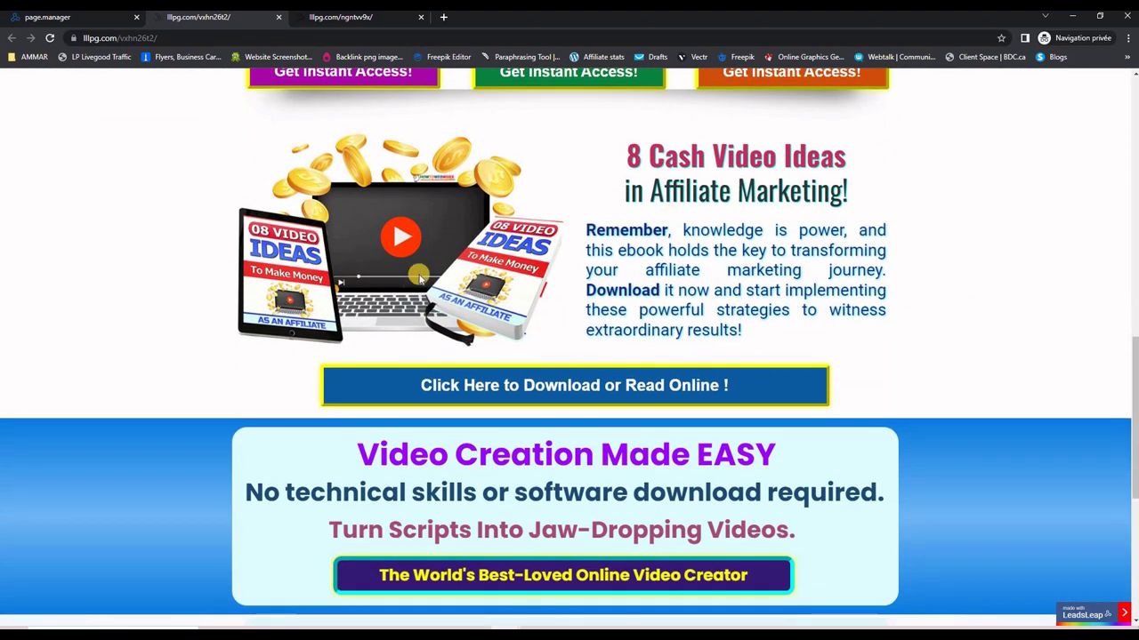
# Open the 8 Cash Video Ideas ebook from the thank-you page, skim its pages and return to the thank-you page.
pyautogui.click(593, 386)
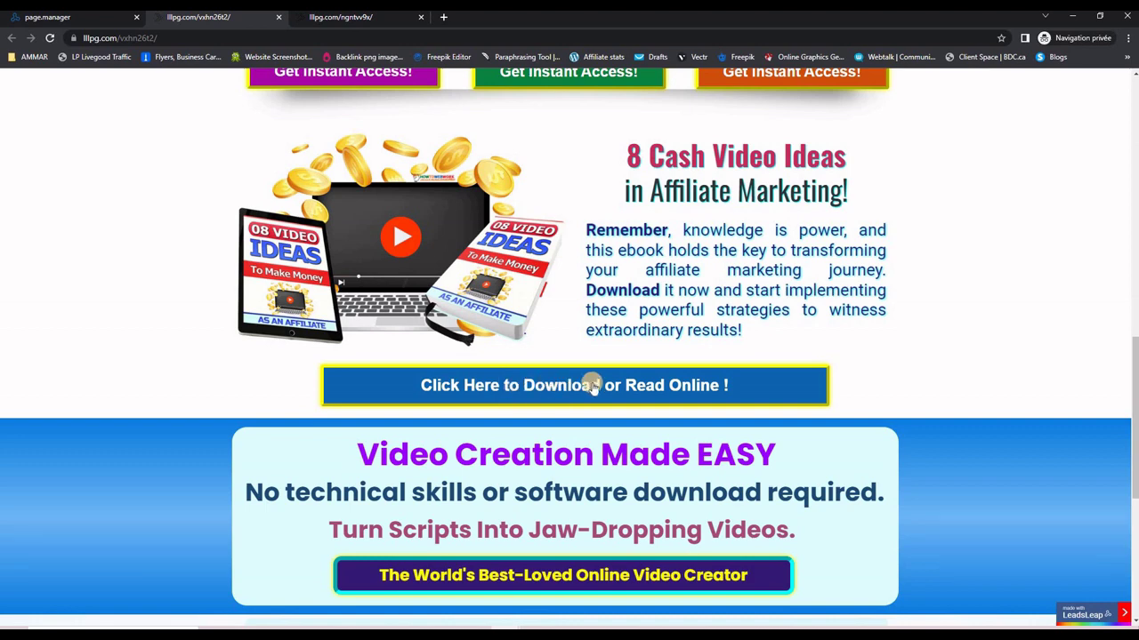
pyautogui.click(546, 389)
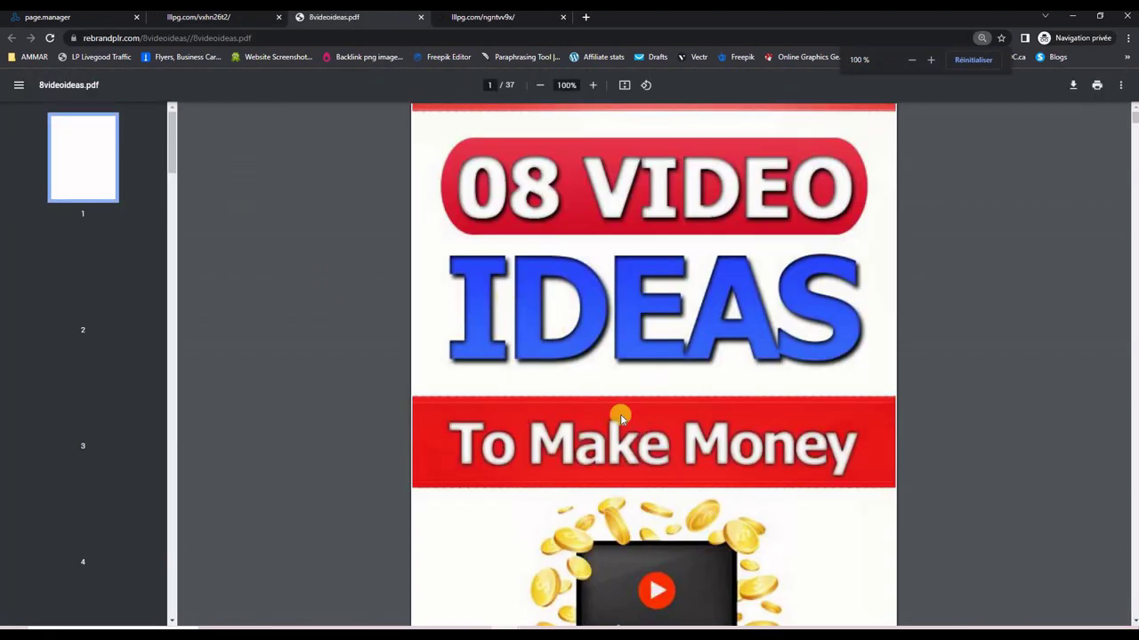
pyautogui.scroll(-15, 549, 389)
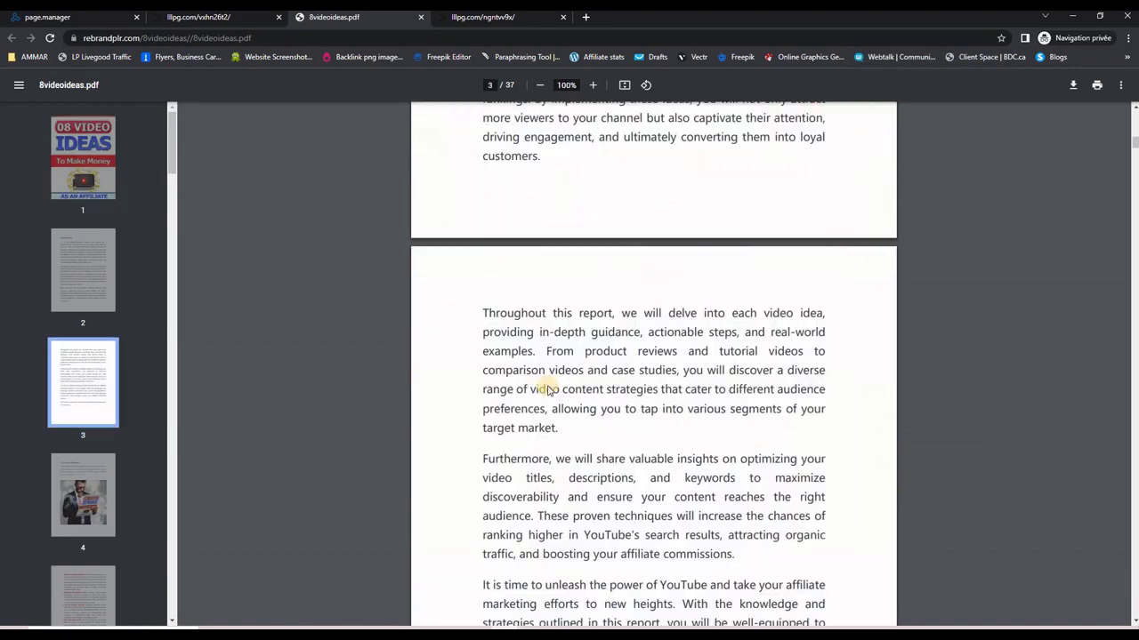
pyautogui.scroll(-15, 622, 463)
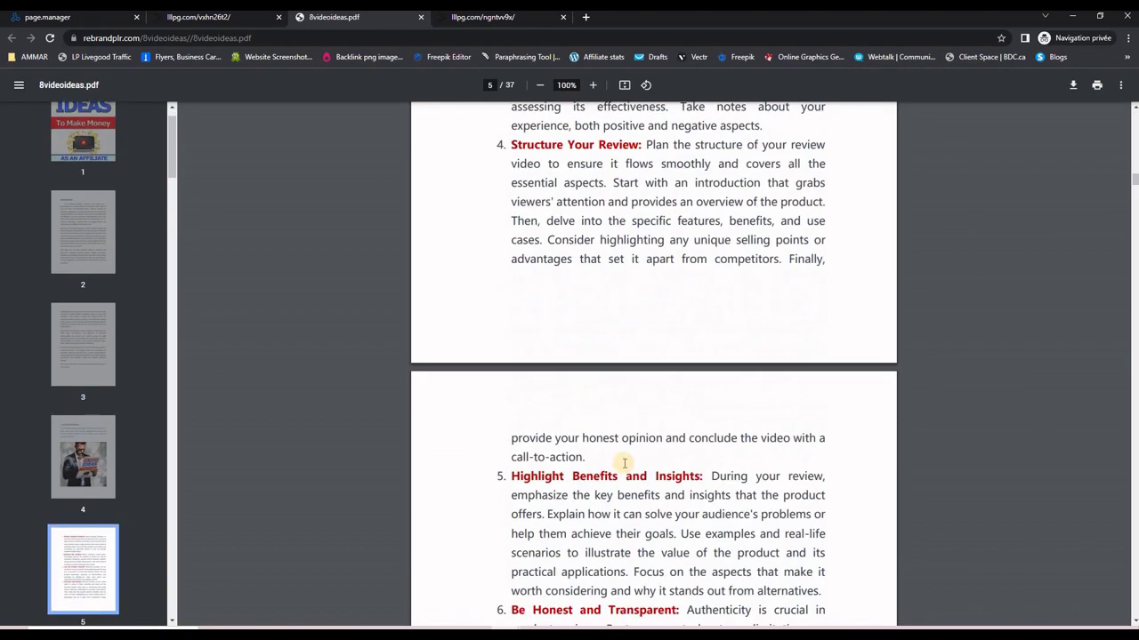
pyautogui.scroll(-5, 622, 462)
pyautogui.scroll(15, 617, 465)
pyautogui.scroll(-15, 617, 465)
pyautogui.scroll(5, 581, 427)
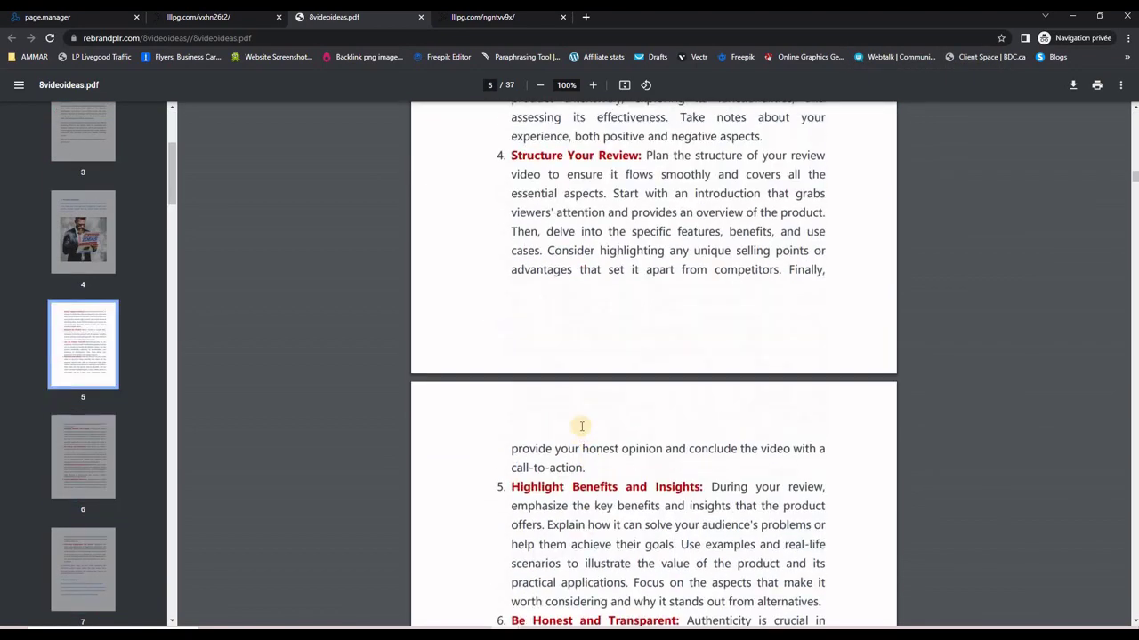
pyautogui.scroll(20, 574, 418)
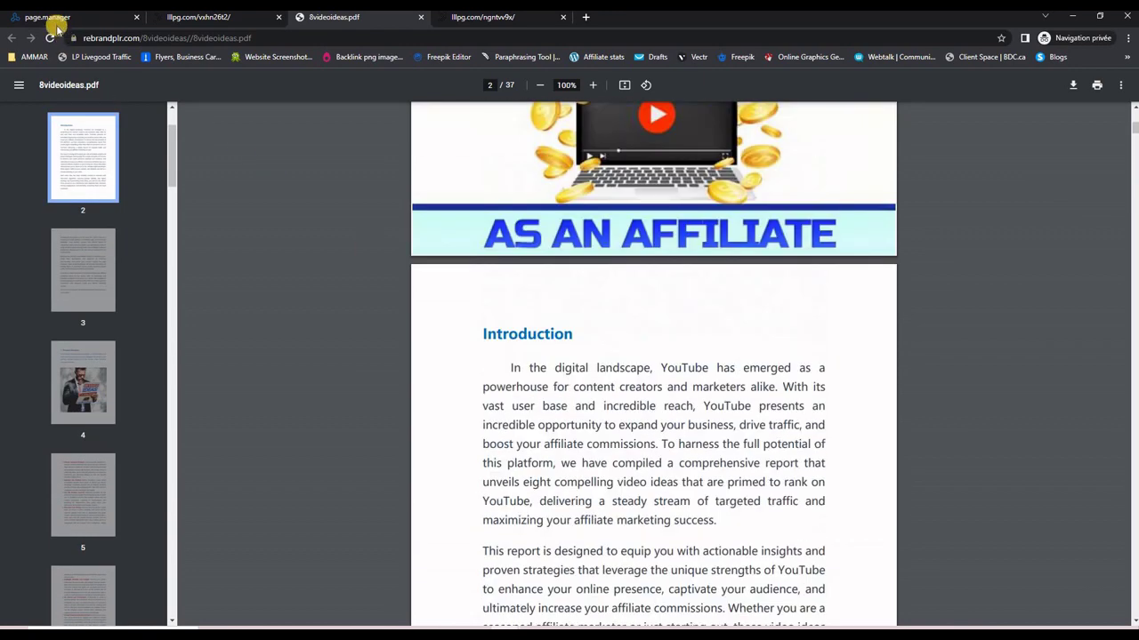
pyautogui.click(51, 20)
pyautogui.click(174, 20)
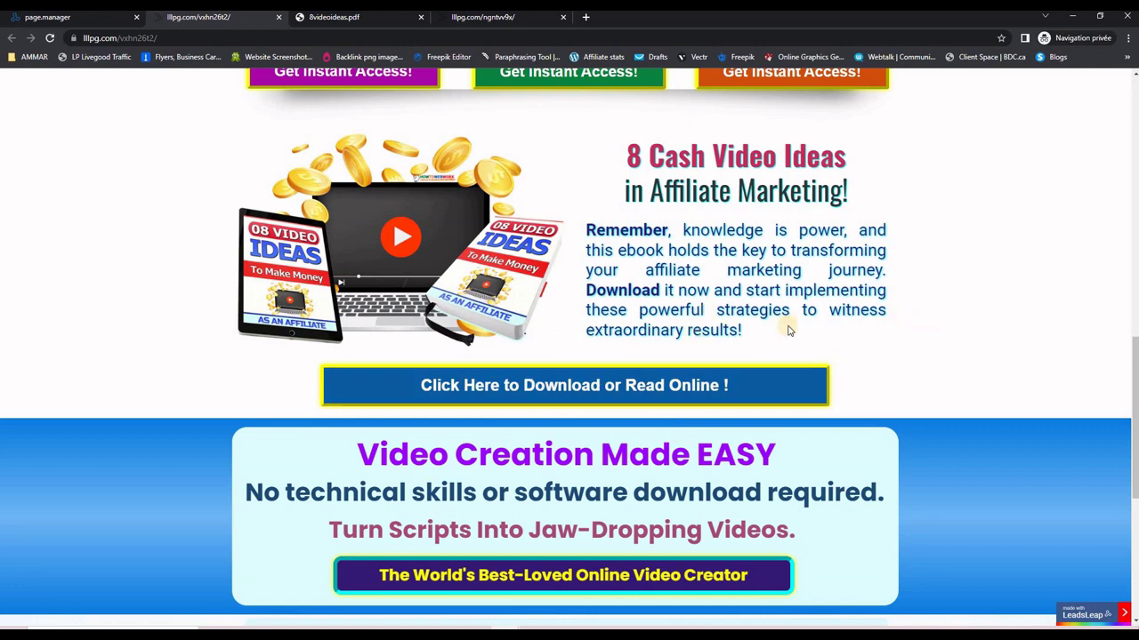
# Add a new popup campaign named "8 VIDEOS POPUP" in the Form / Popup Manager.
pyautogui.scroll(-2, 957, 387)
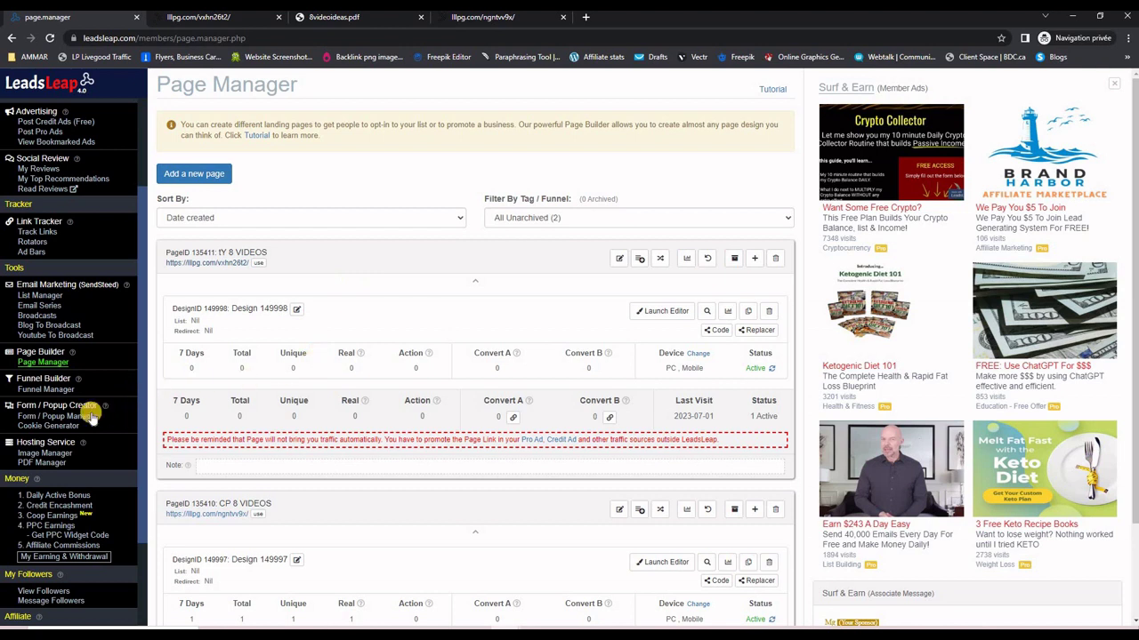
pyautogui.click(47, 418)
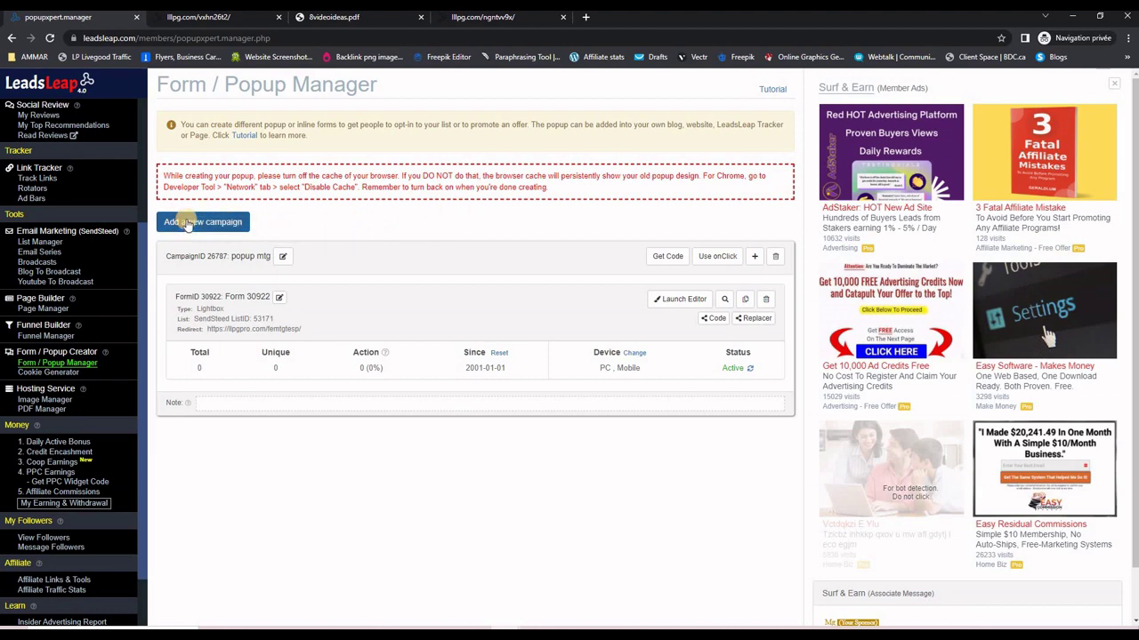
pyautogui.click(187, 224)
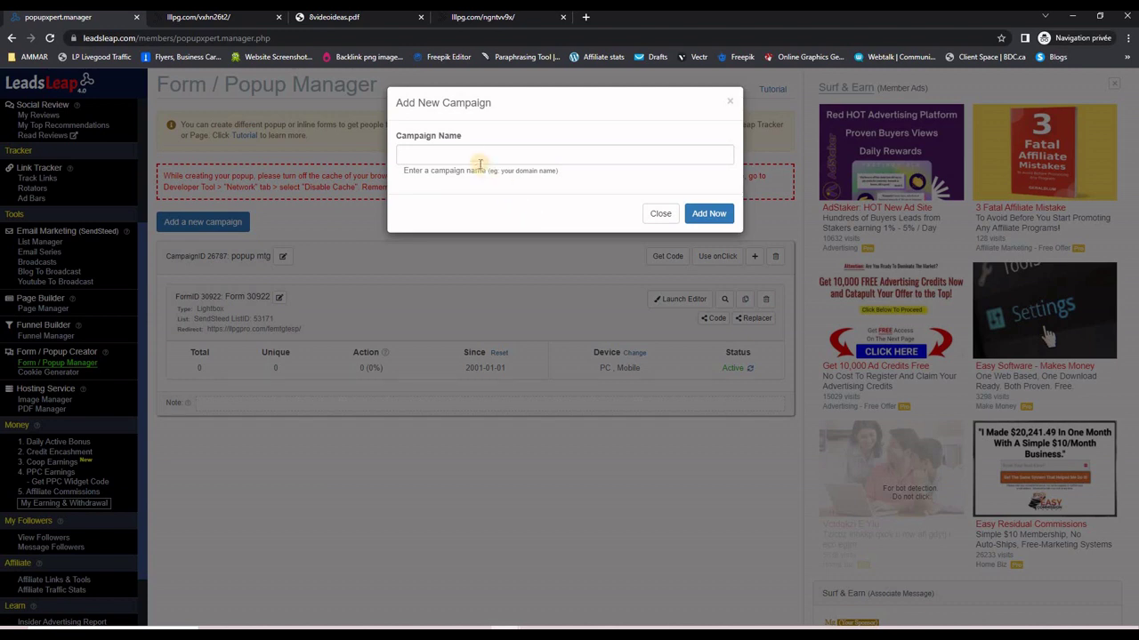
pyautogui.click(474, 156)
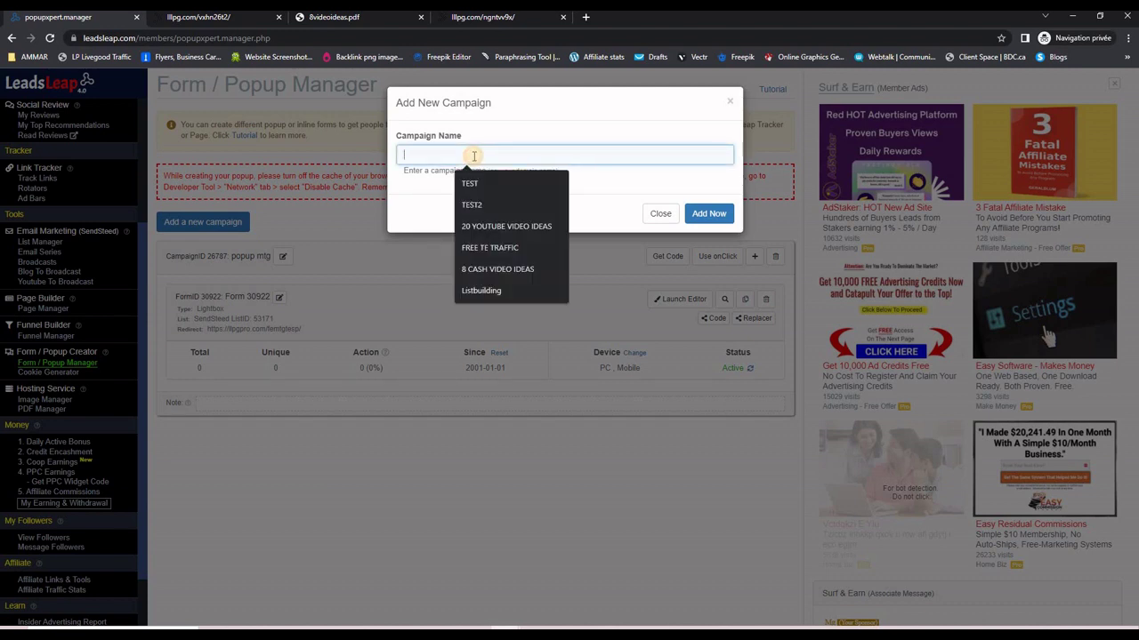
pyautogui.write('8 VIDEOS POPUP')
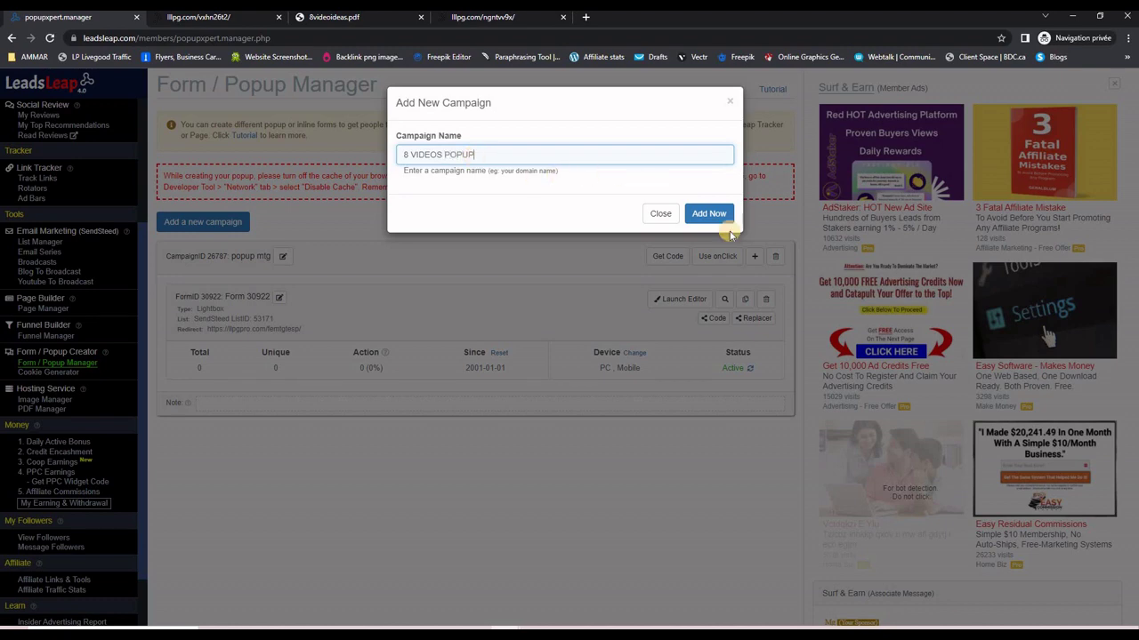
pyautogui.click(708, 215)
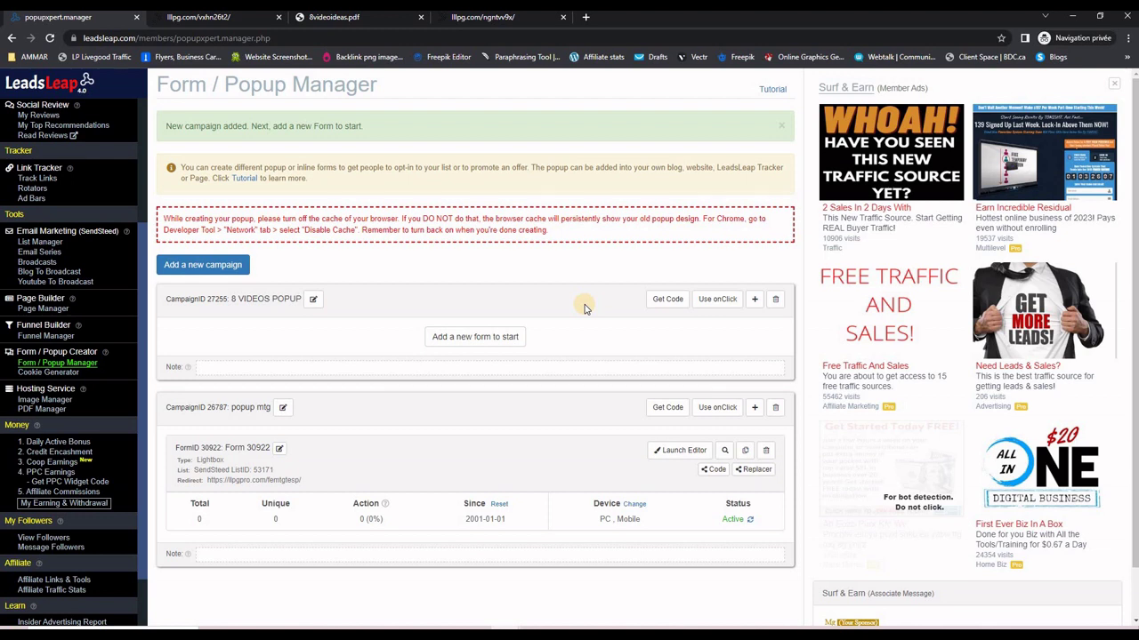
# Import a form into the 8 VIDEOS POPUP campaign using a share code and open that form in the popup editor.
pyautogui.click(455, 339)
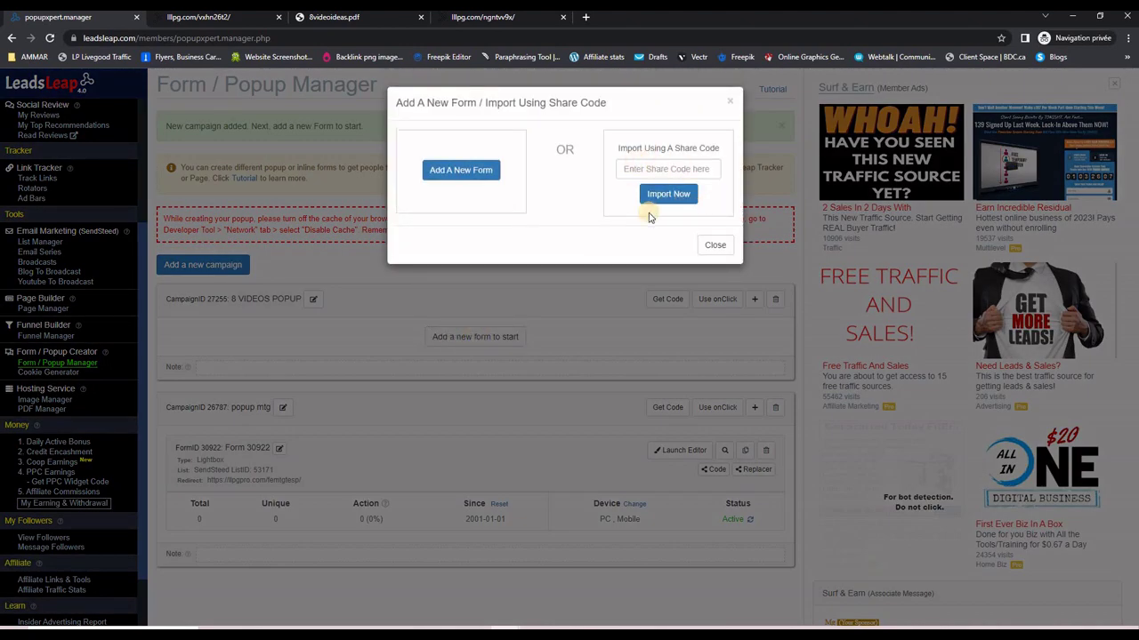
pyautogui.click(652, 197)
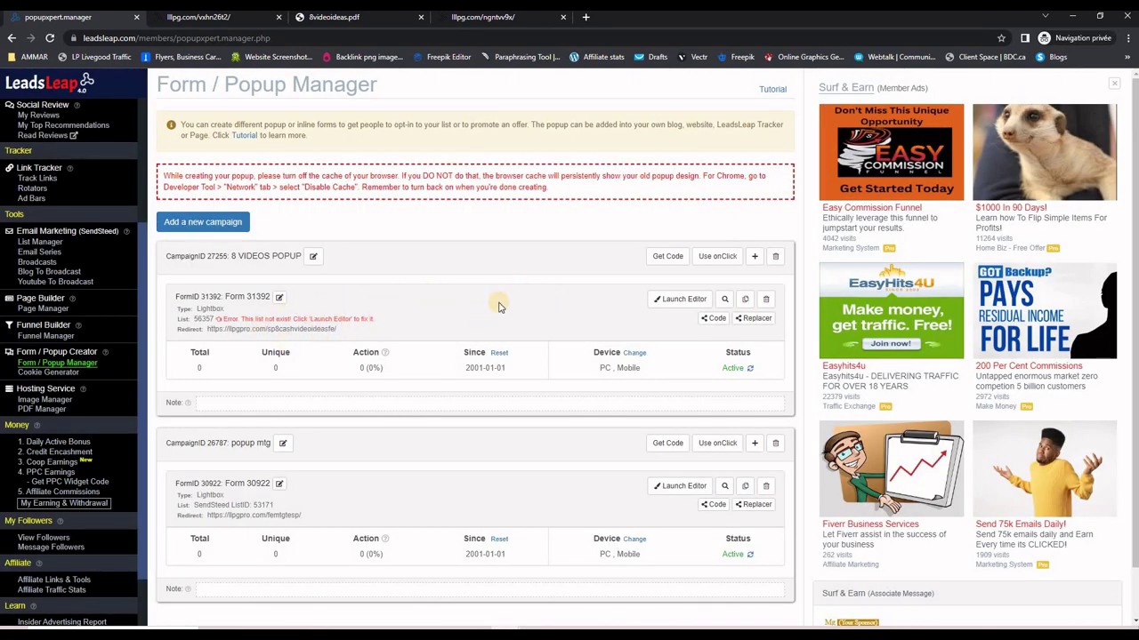
pyautogui.click(669, 302)
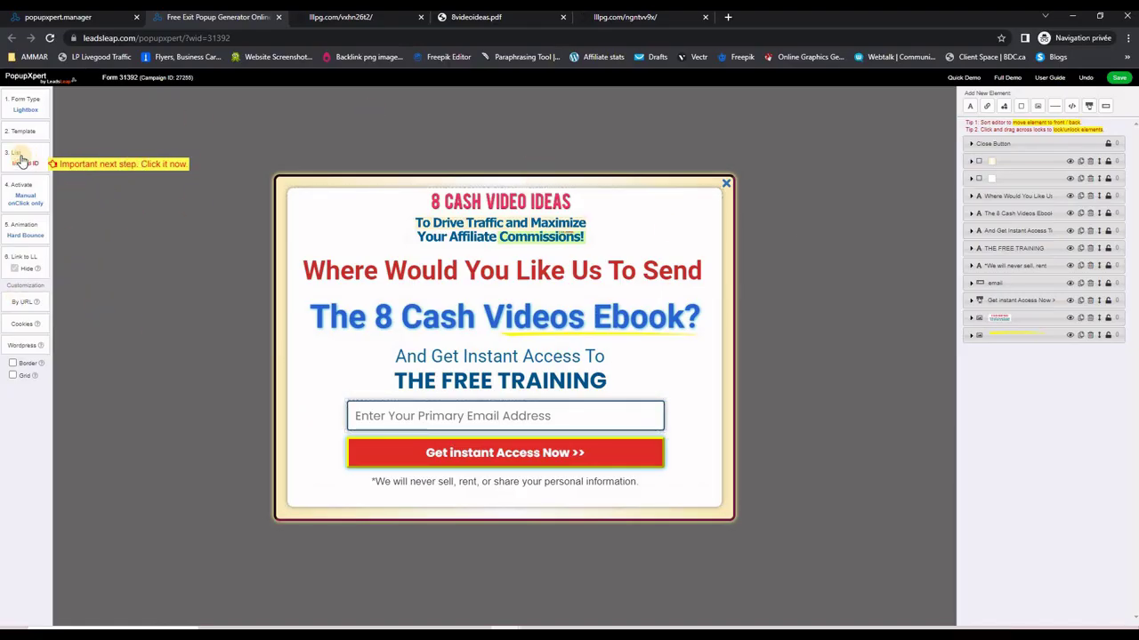
# Copy the 8 VIDEOS POPUP campaign ID and insert that popup into the CP 8 VIDEOS page's settings, saving the change.
pyautogui.click(71, 17)
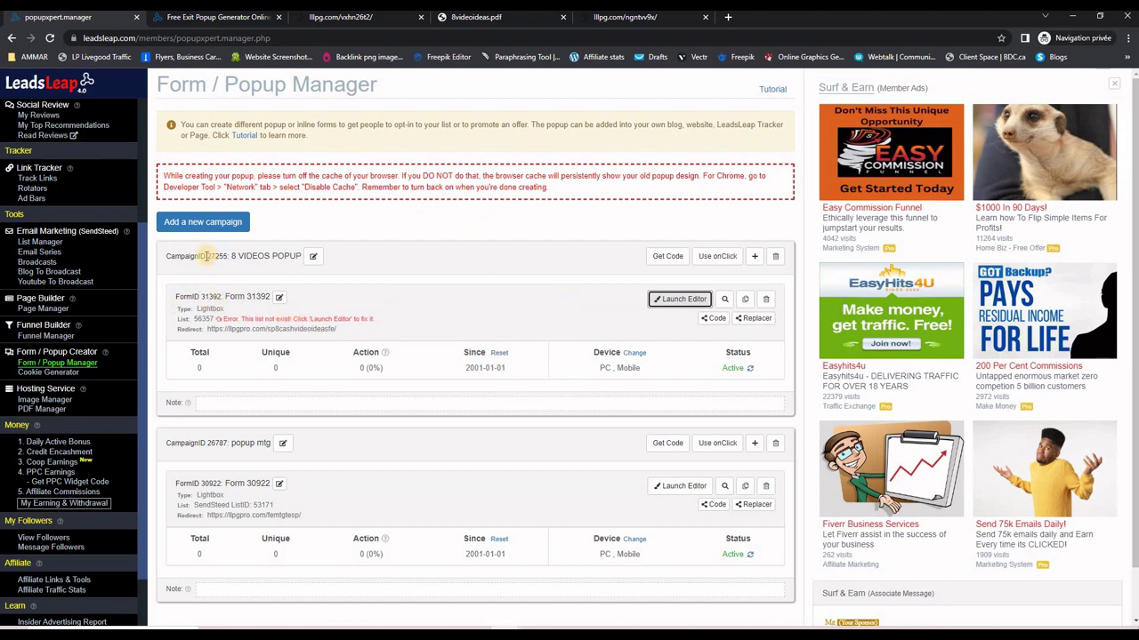
pyautogui.moveTo(205, 256); pyautogui.dragTo(225, 267)
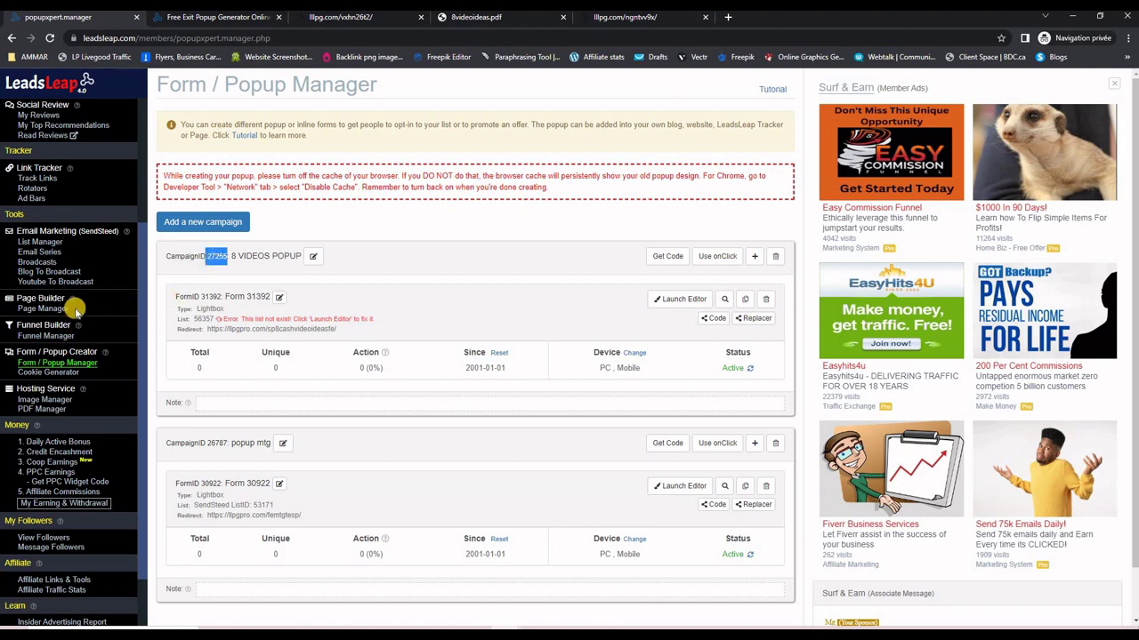
pyautogui.click(42, 308)
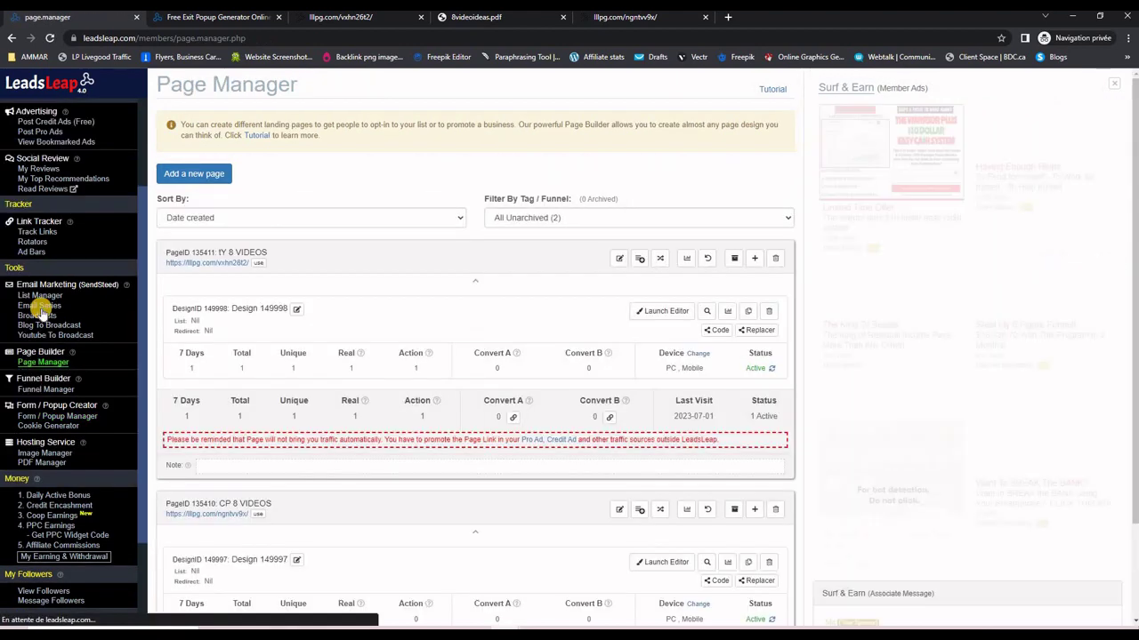
pyautogui.scroll(-1, 401, 316)
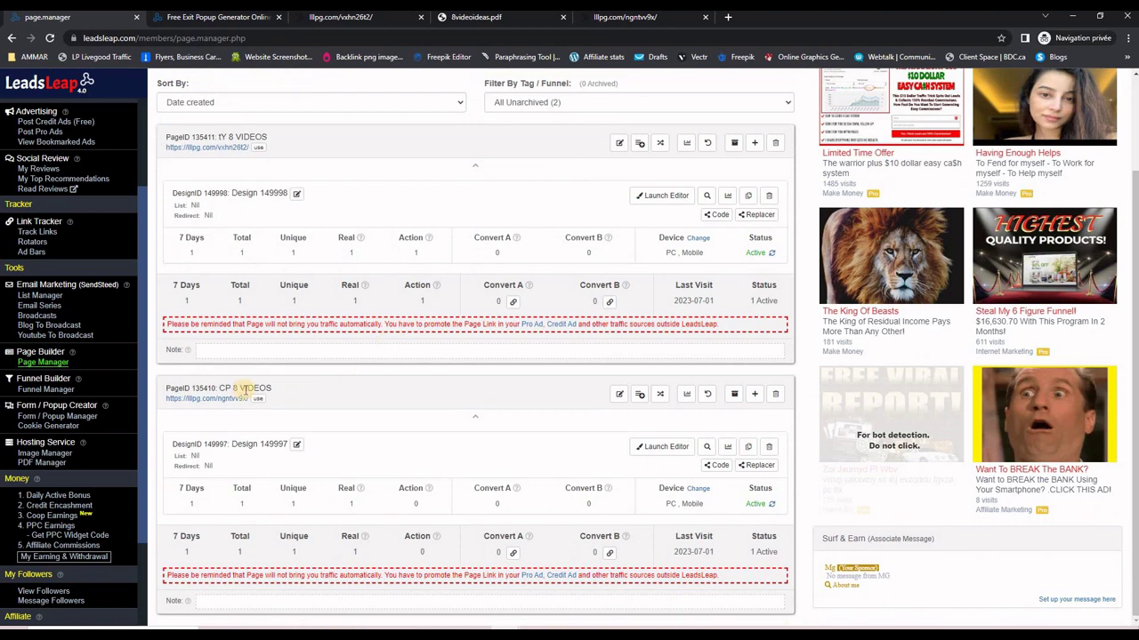
pyautogui.click(619, 396)
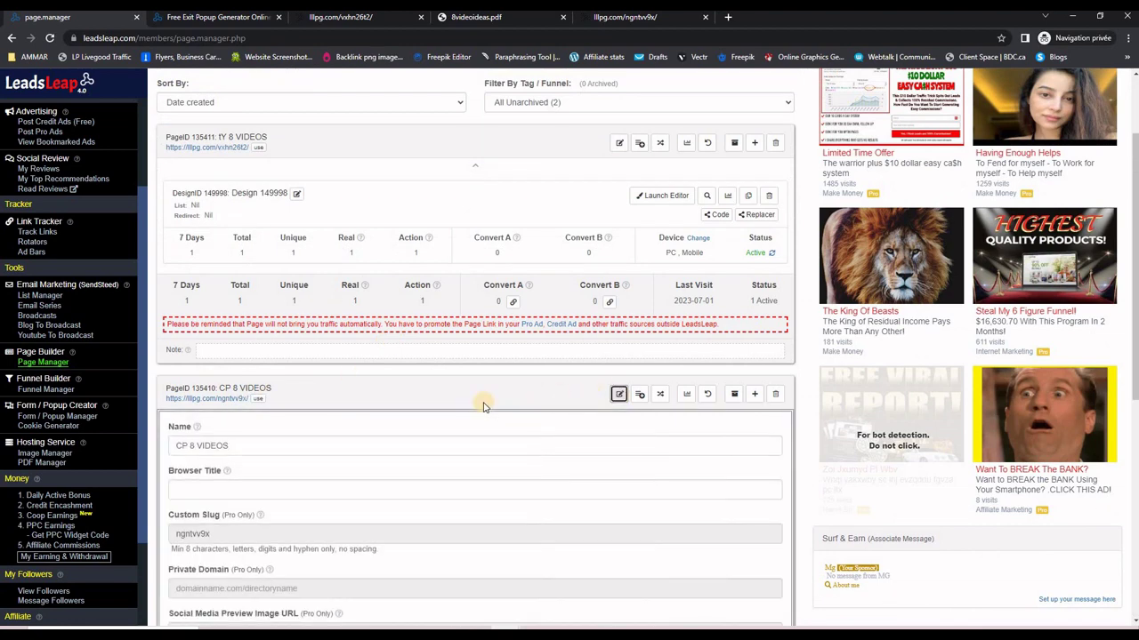
pyautogui.scroll(-4, 483, 401)
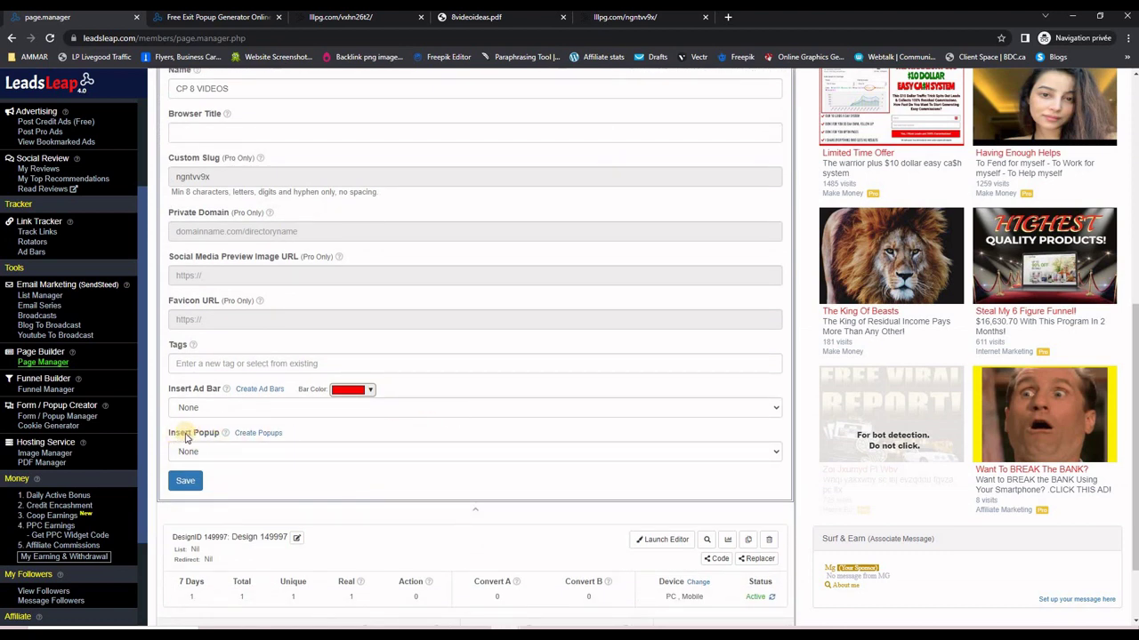
pyautogui.click(266, 455)
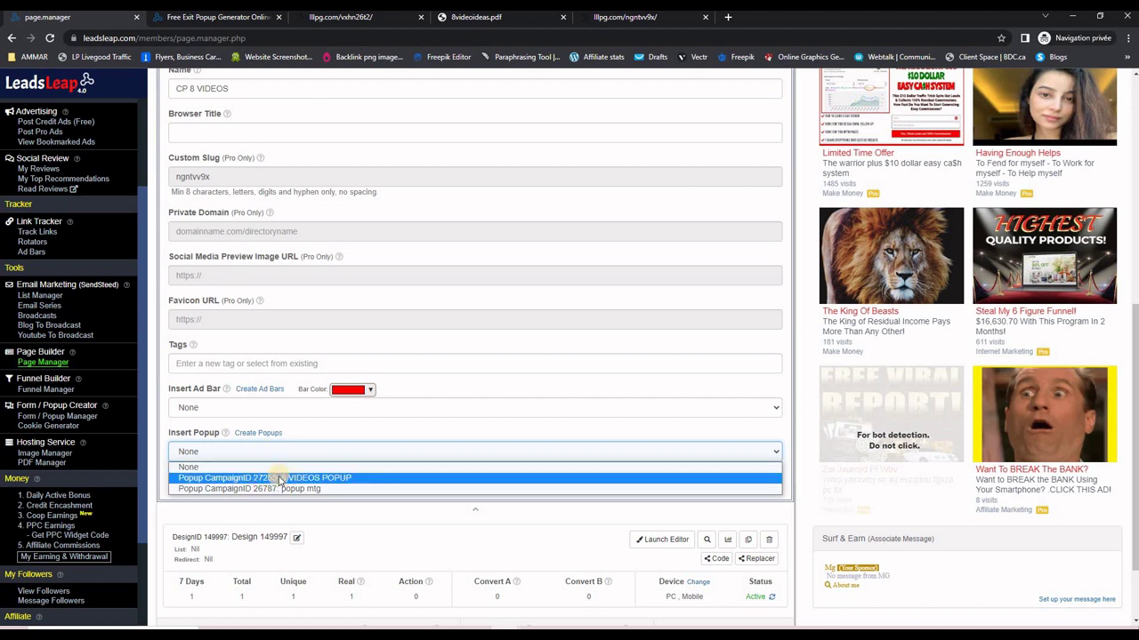
pyautogui.click(279, 479)
pyautogui.click(187, 482)
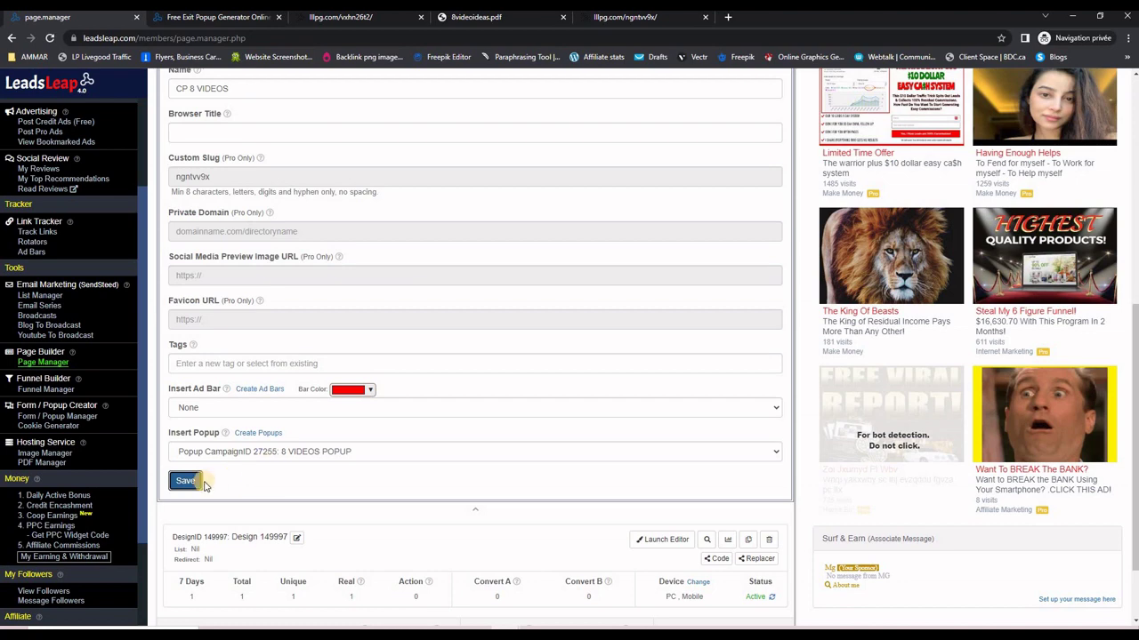
pyautogui.scroll(3, 527, 473)
pyautogui.scroll(2, 528, 473)
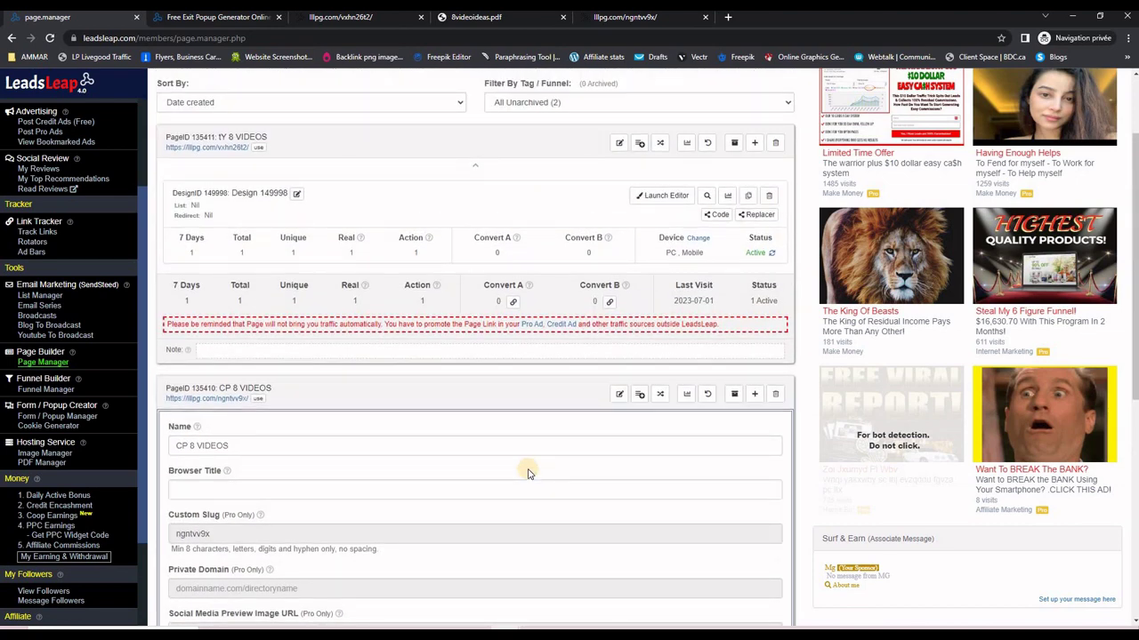
pyautogui.click(618, 394)
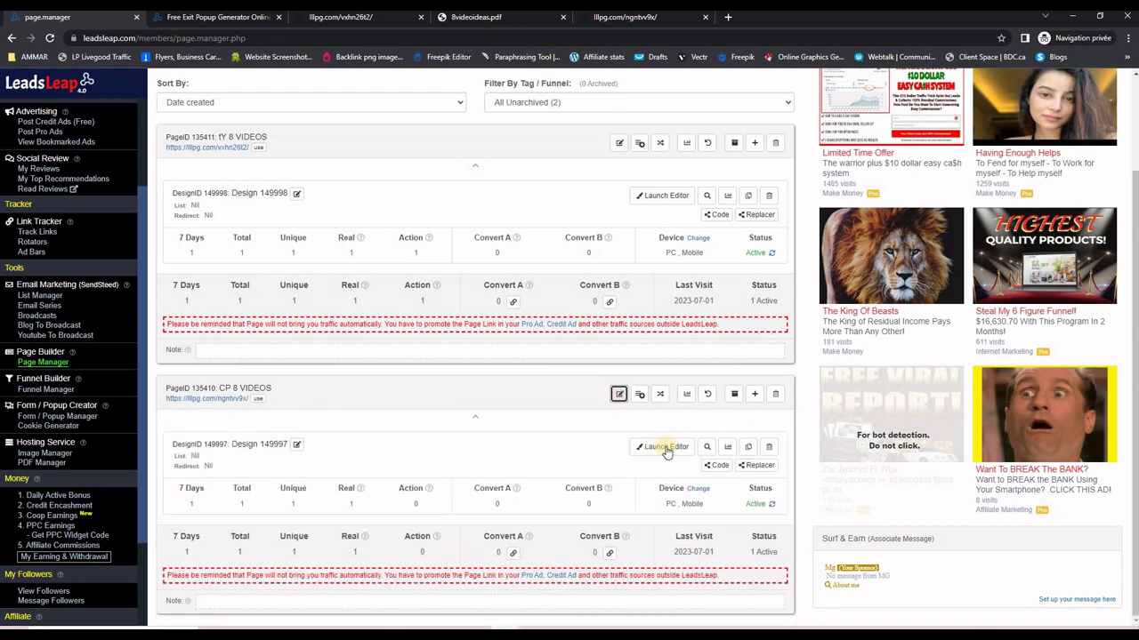
# In the CP 8 VIDEOS design, make the "Yes! Give Me FREE Access Now!" button initiate popup campaign 27255 and save the page.
pyautogui.click(658, 449)
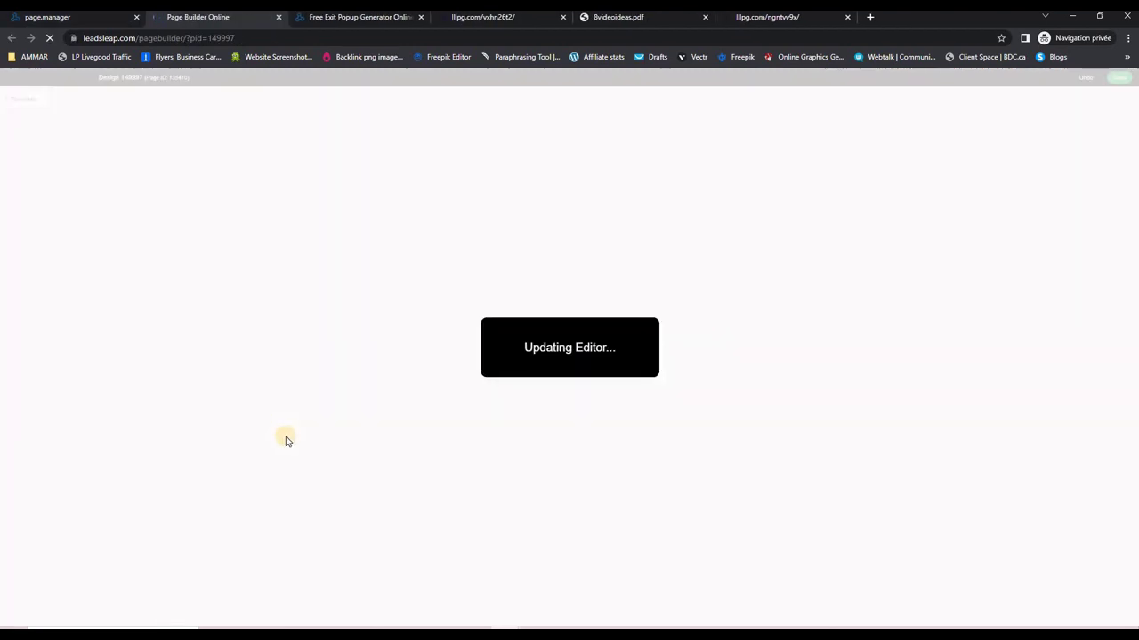
pyautogui.scroll(-5, 792, 347)
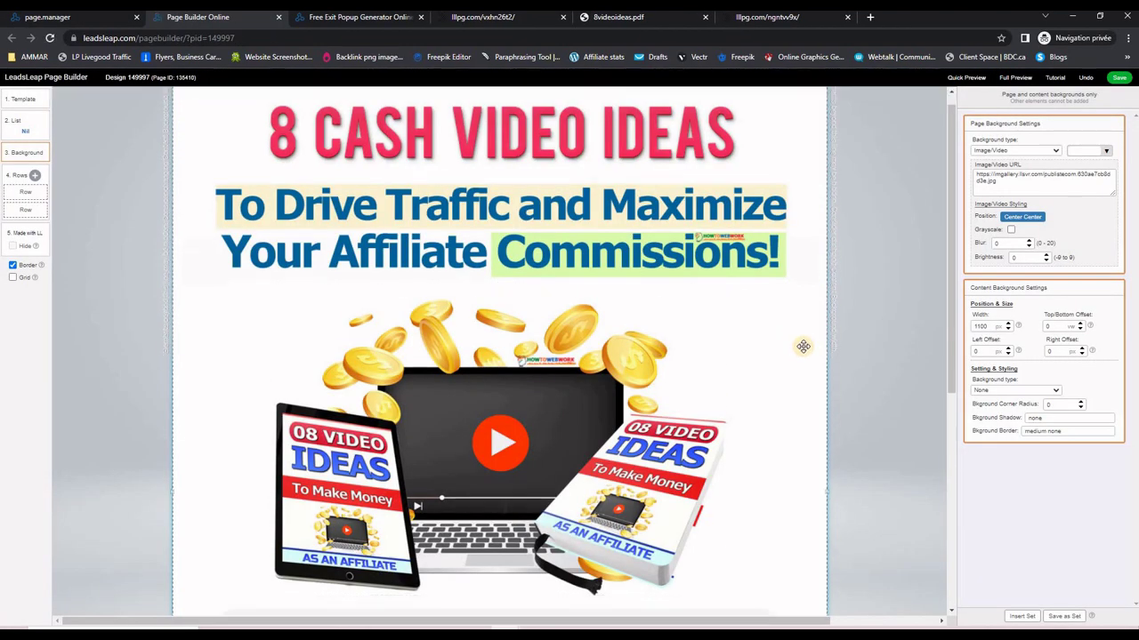
pyautogui.scroll(-1, 754, 376)
pyautogui.click(530, 421)
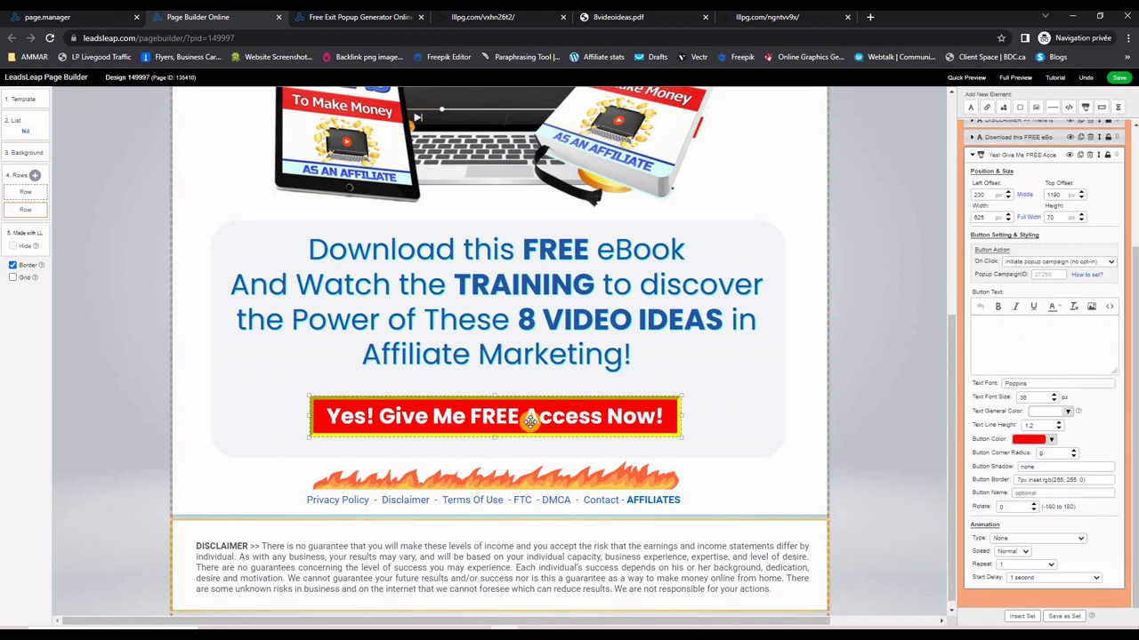
pyautogui.click(1073, 265)
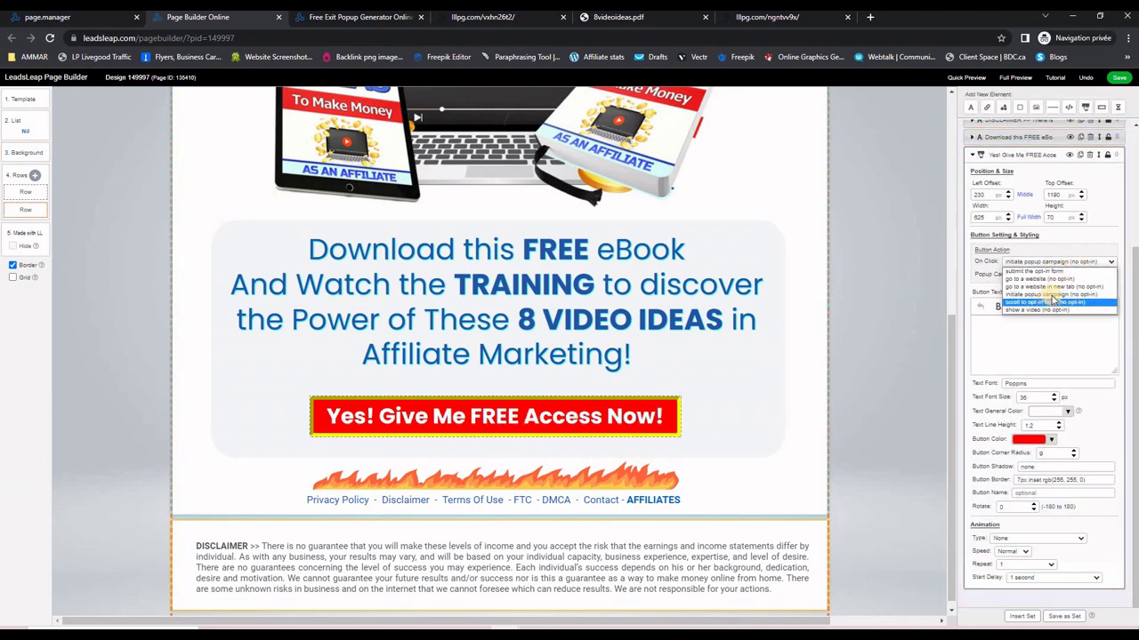
pyautogui.click(1044, 294)
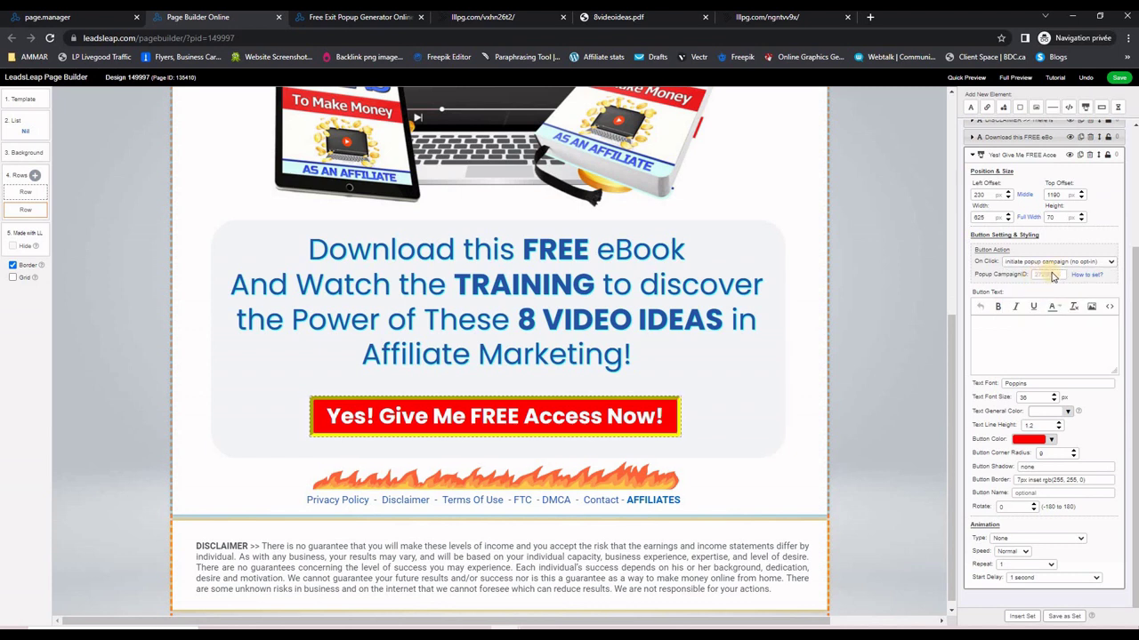
pyautogui.click(1042, 276)
pyautogui.write('27268')
pyautogui.click(1121, 79)
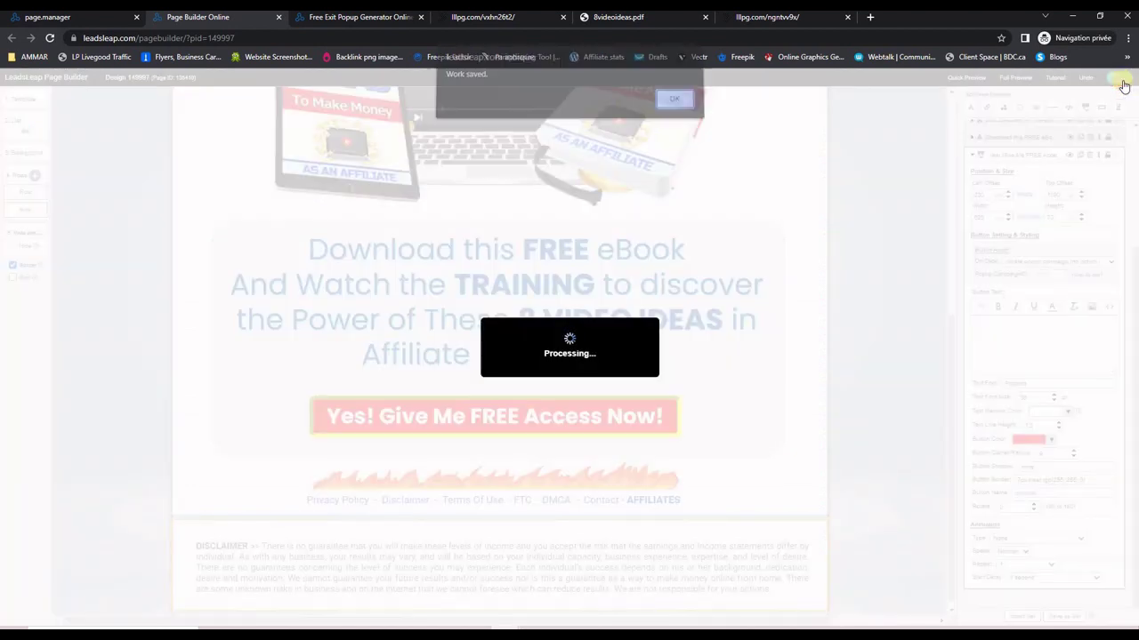
pyautogui.click(671, 102)
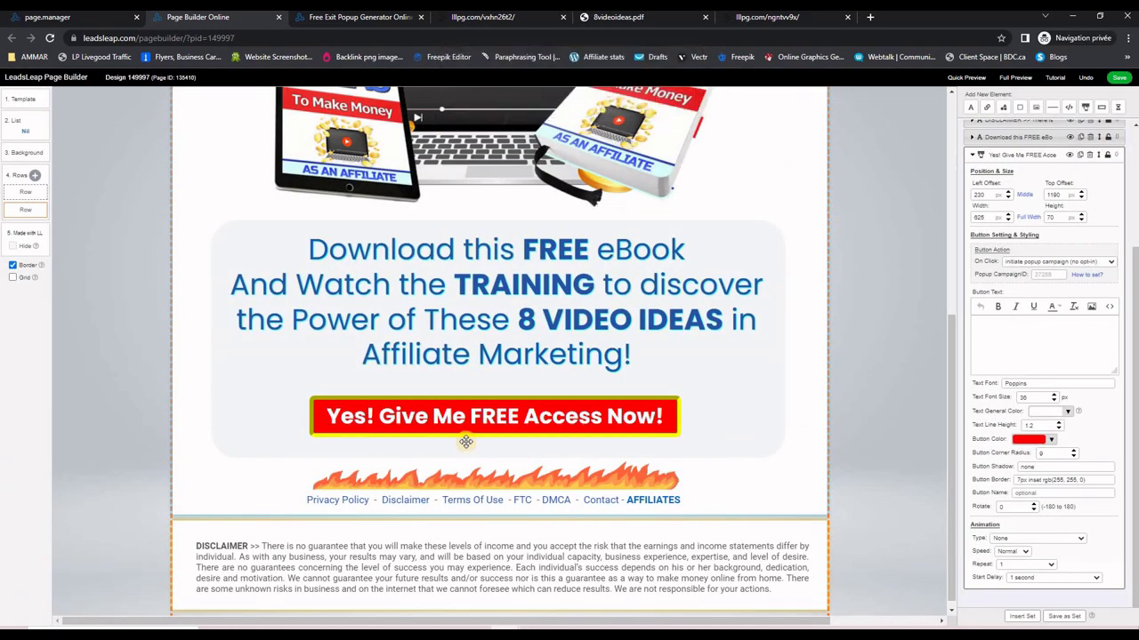
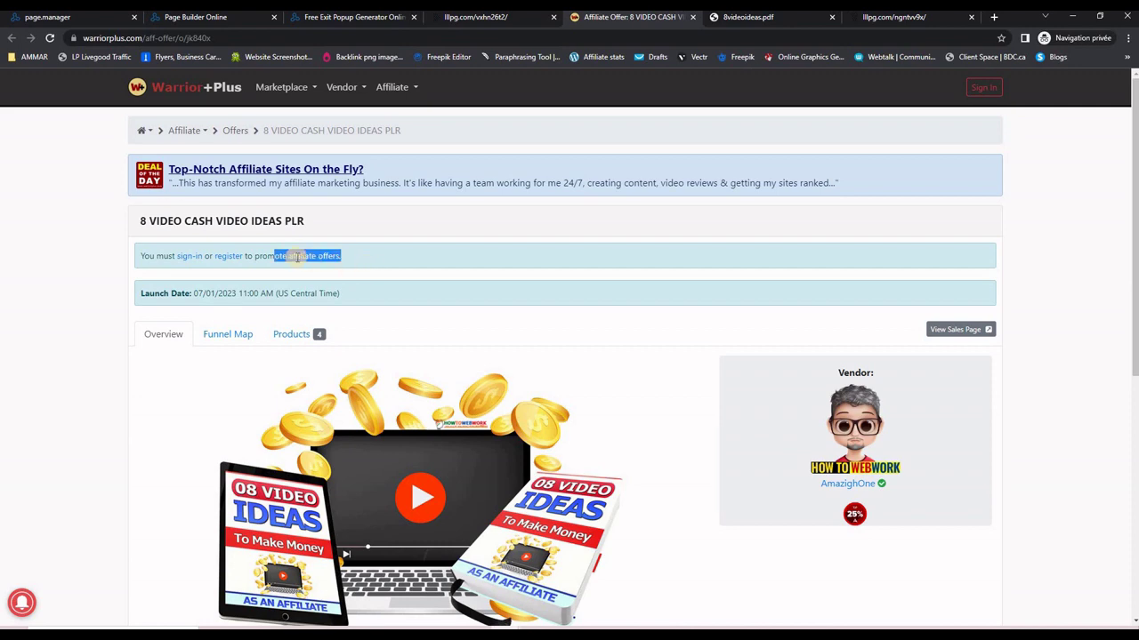
# Return to the 8 VIDEOS POPUP form in the popup editor and save it with its list settings.
pyautogui.click(356, 16)
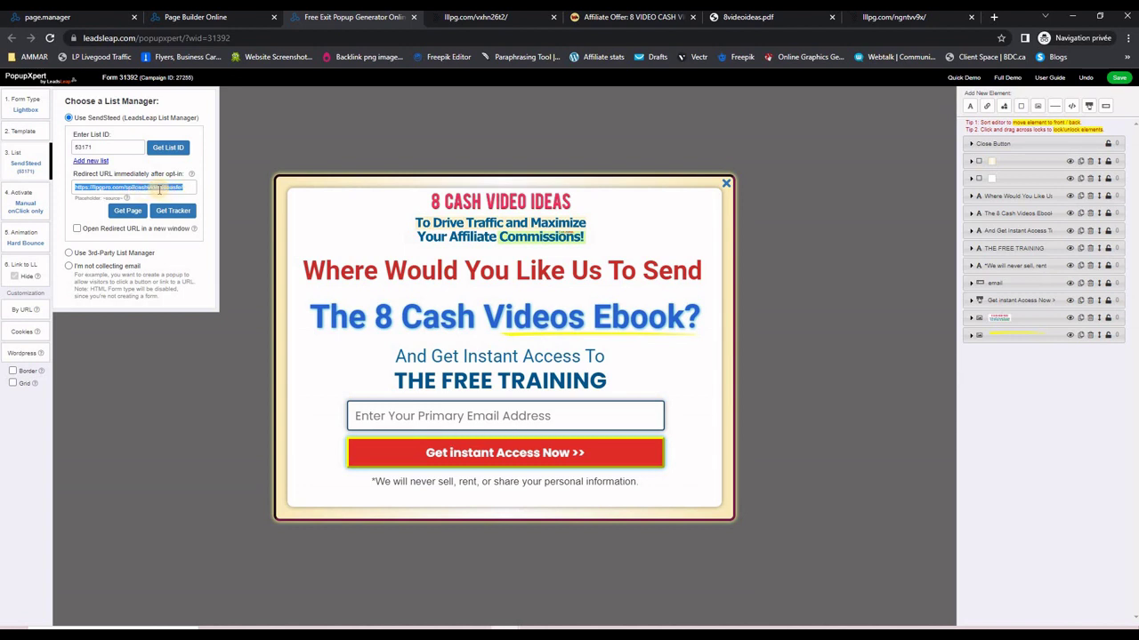
pyautogui.click(1118, 77)
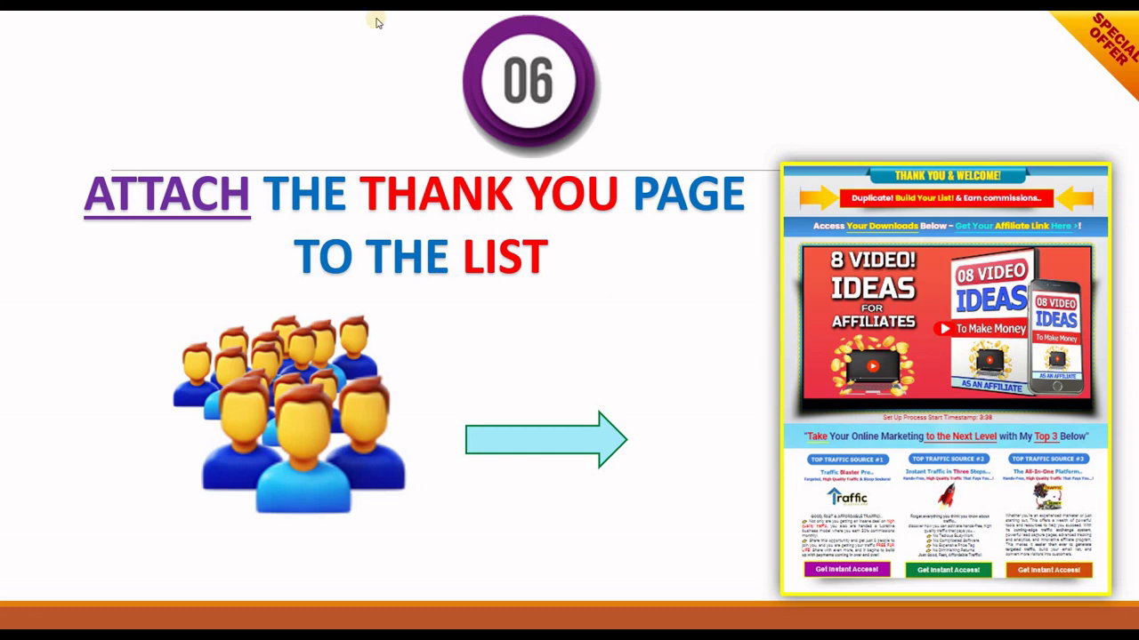
# Copy the public URL of the tY 8 VIDEOS thank-you page.
pyautogui.hotkey('alt', 'Tab')
pyautogui.click(467, 18)
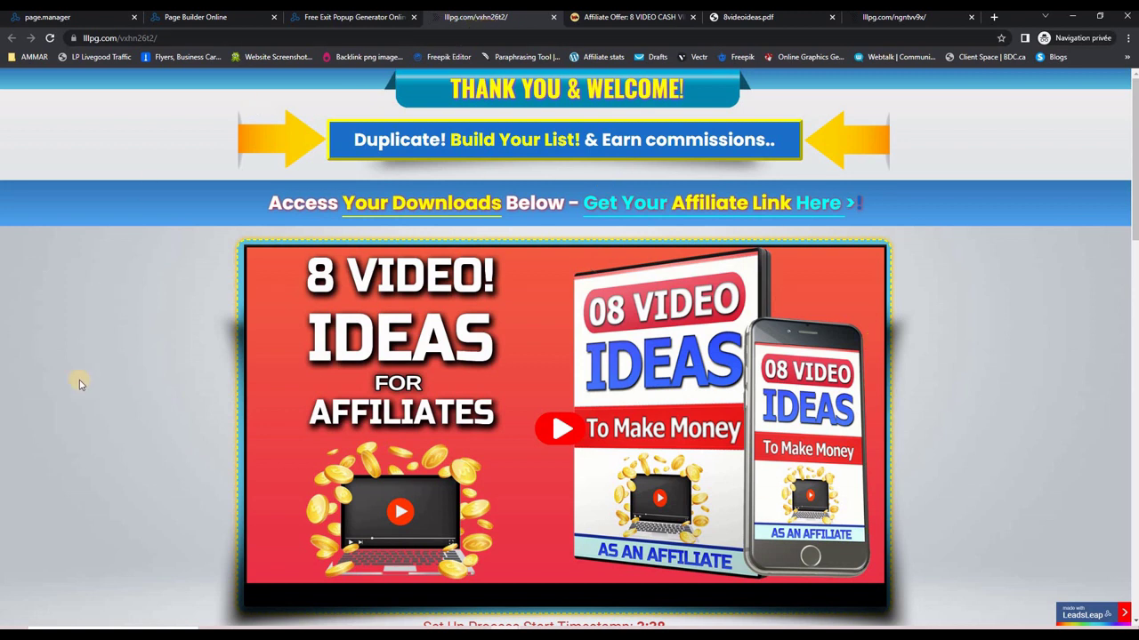
pyautogui.click(129, 38)
pyautogui.hotkey('ctrl', 'c')
pyautogui.rightClick(129, 38)
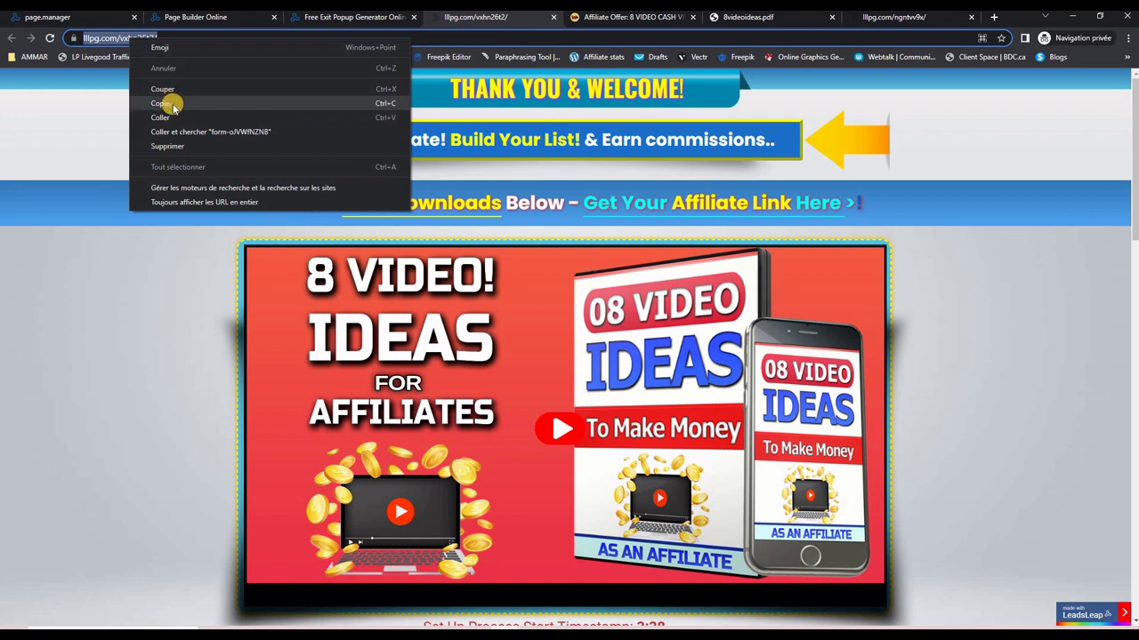
pyautogui.click(171, 103)
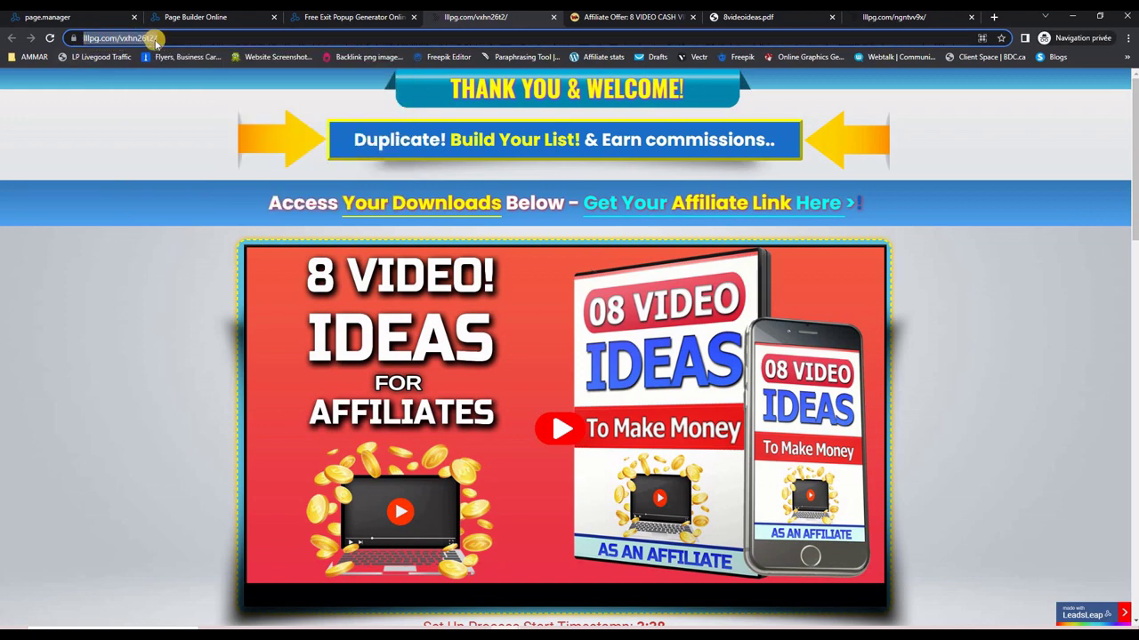
pyautogui.click(58, 19)
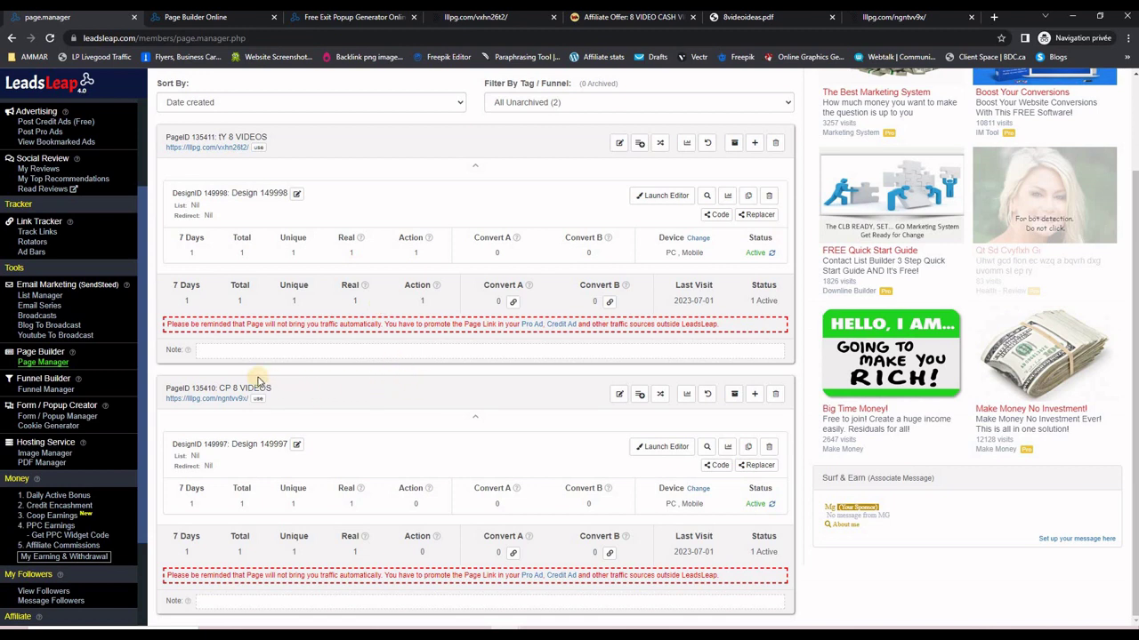
pyautogui.click(40, 294)
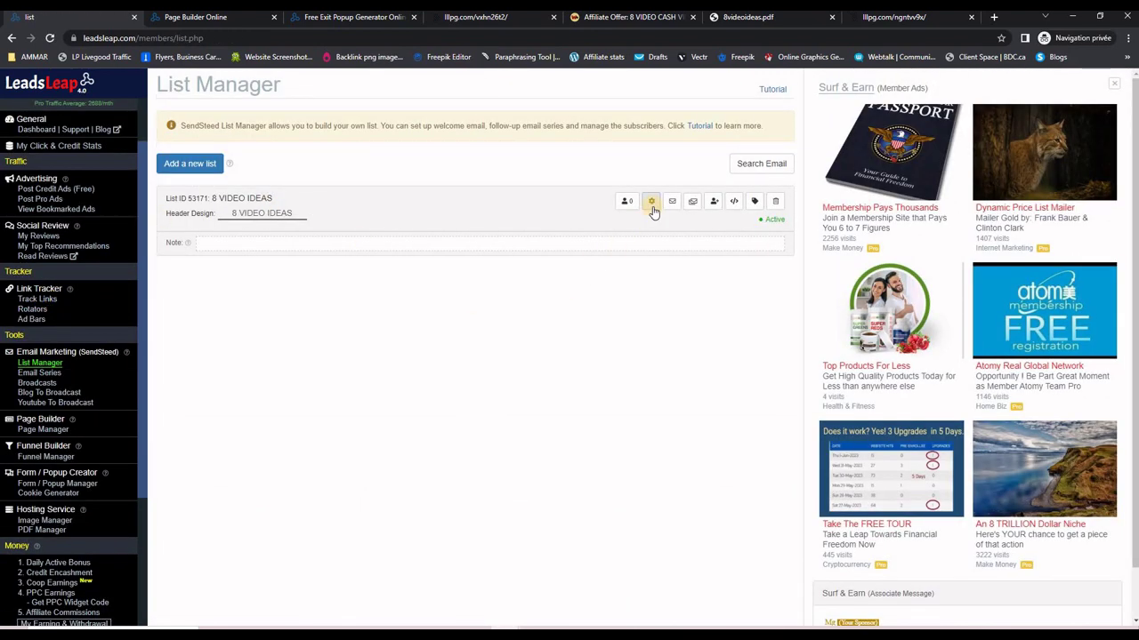
pyautogui.click(652, 202)
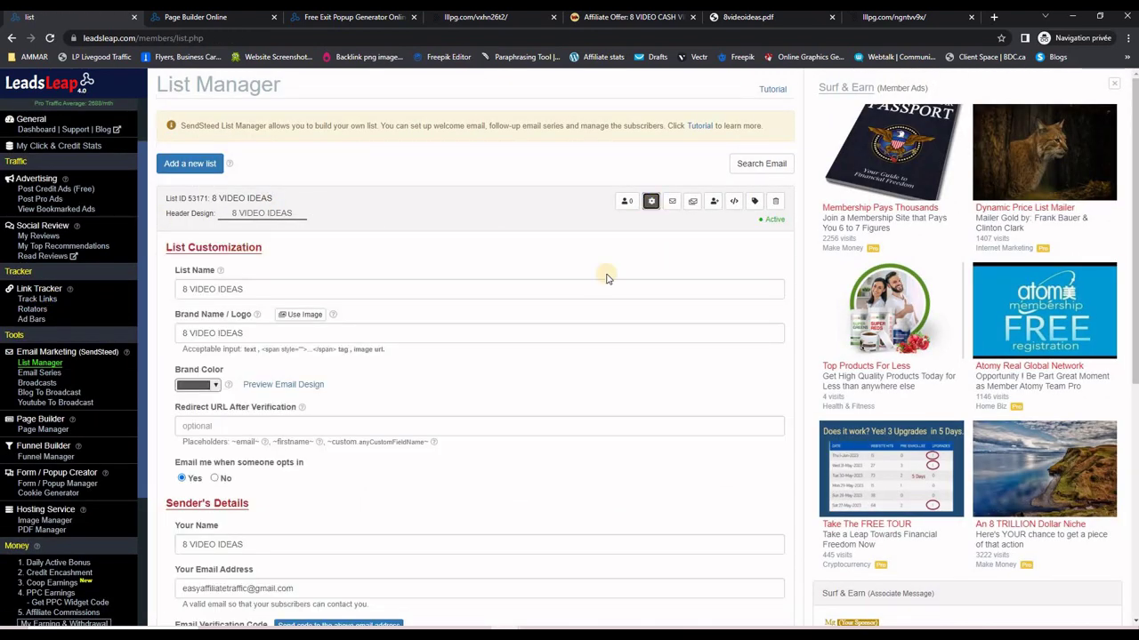
pyautogui.click(206, 427)
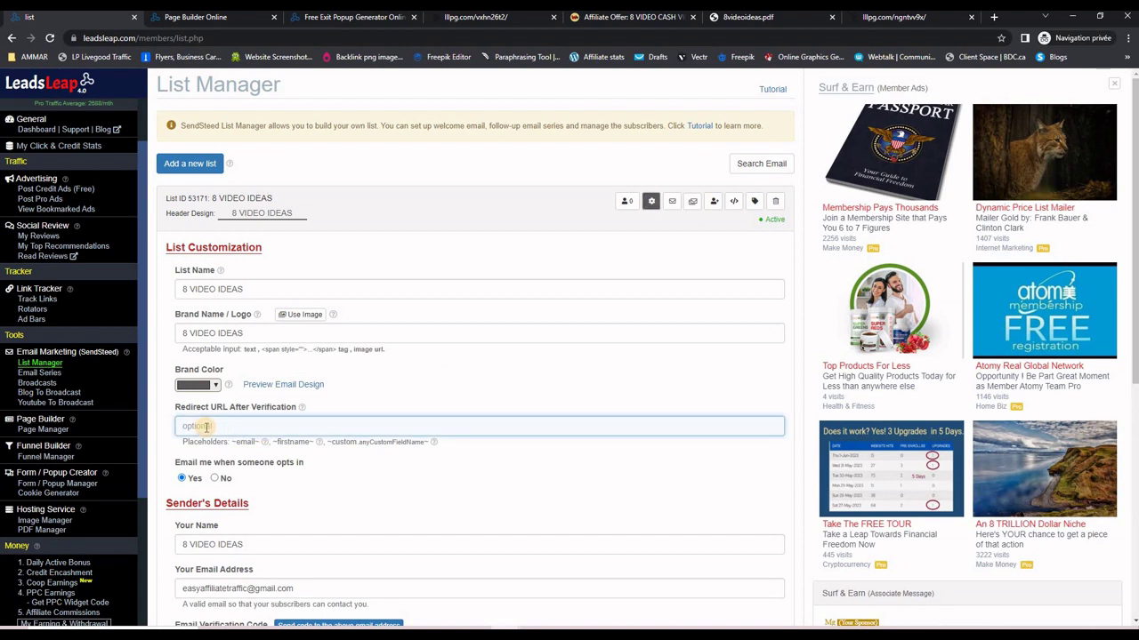
pyautogui.hotkey('ctrl', 'v')
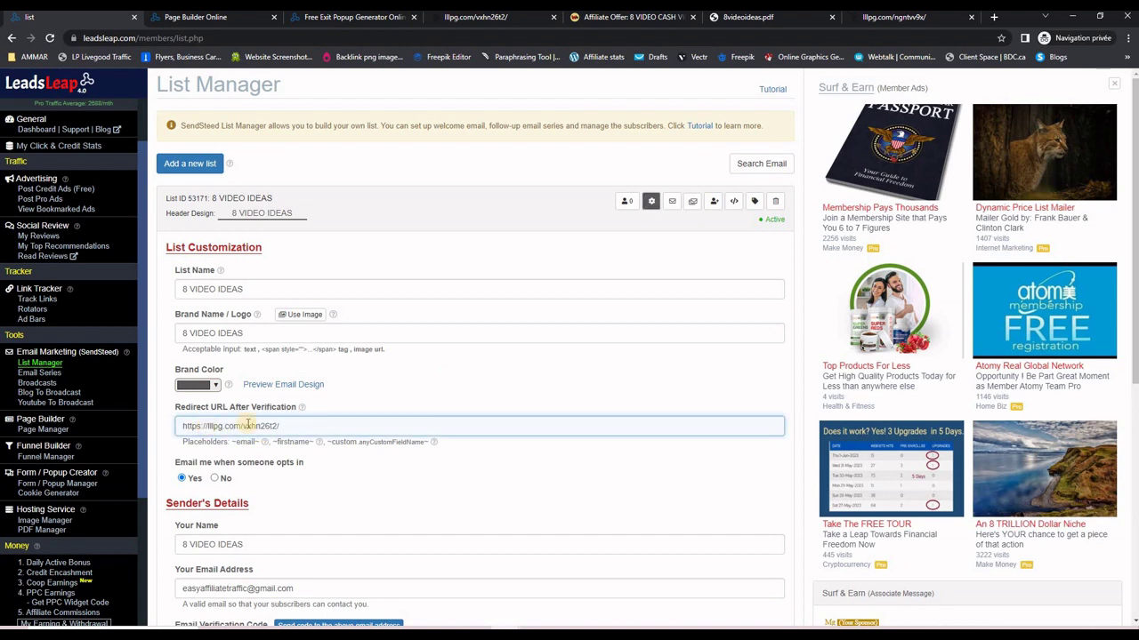
pyautogui.scroll(-4, 318, 437)
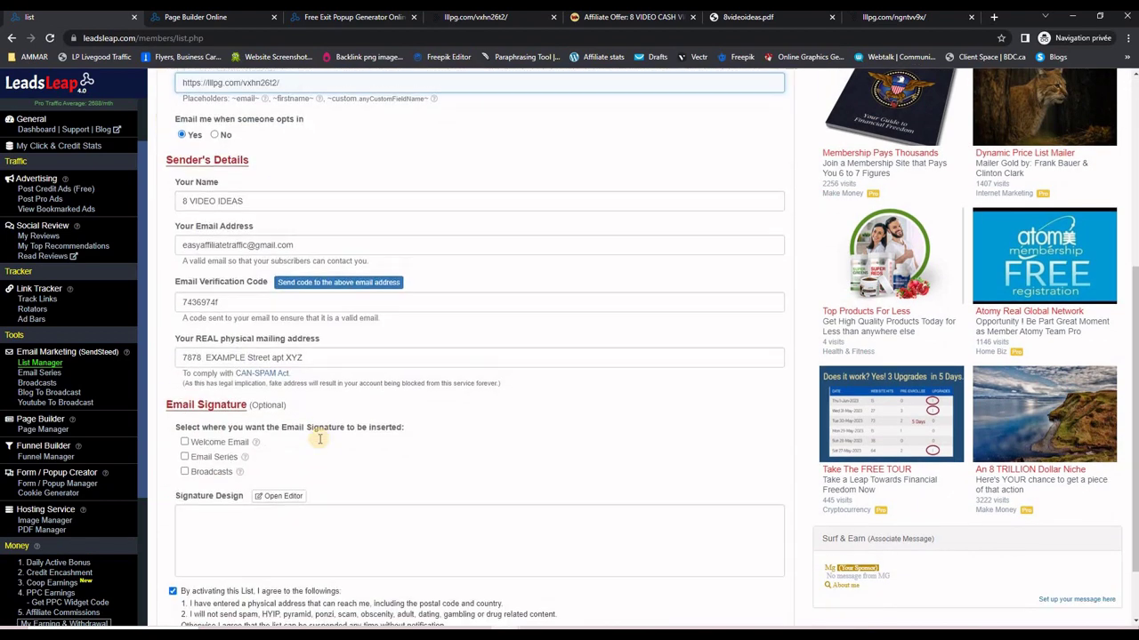
# Try to import an email series into the 8 VIDEO IDEAS list, replacing all existing episodes and including the welcome email.
pyautogui.scroll(3, 389, 423)
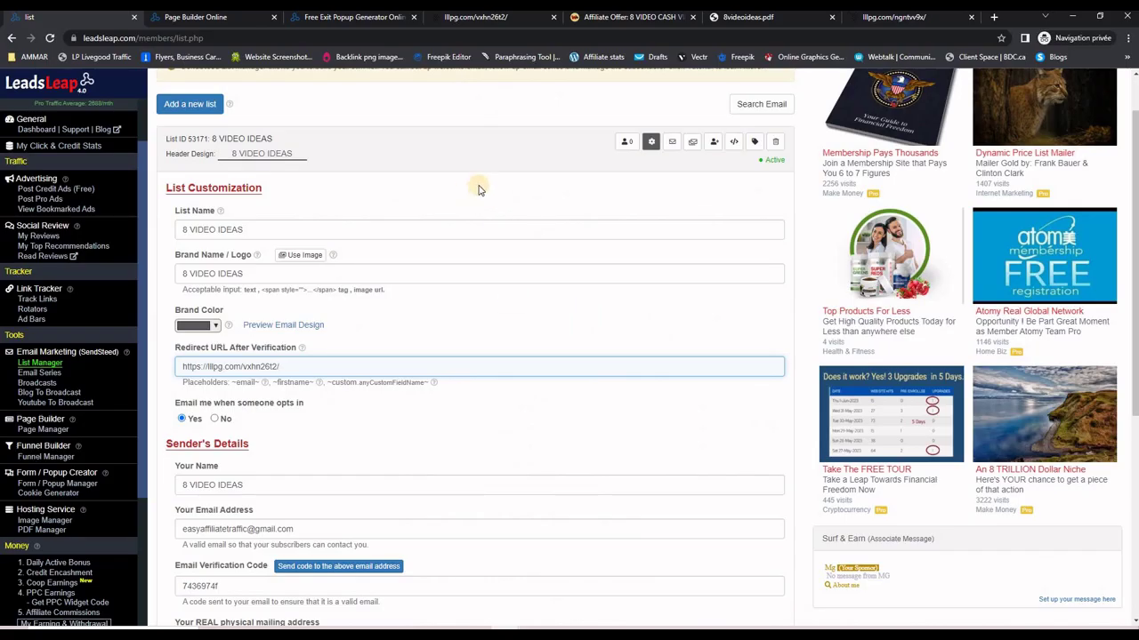
pyautogui.click(692, 145)
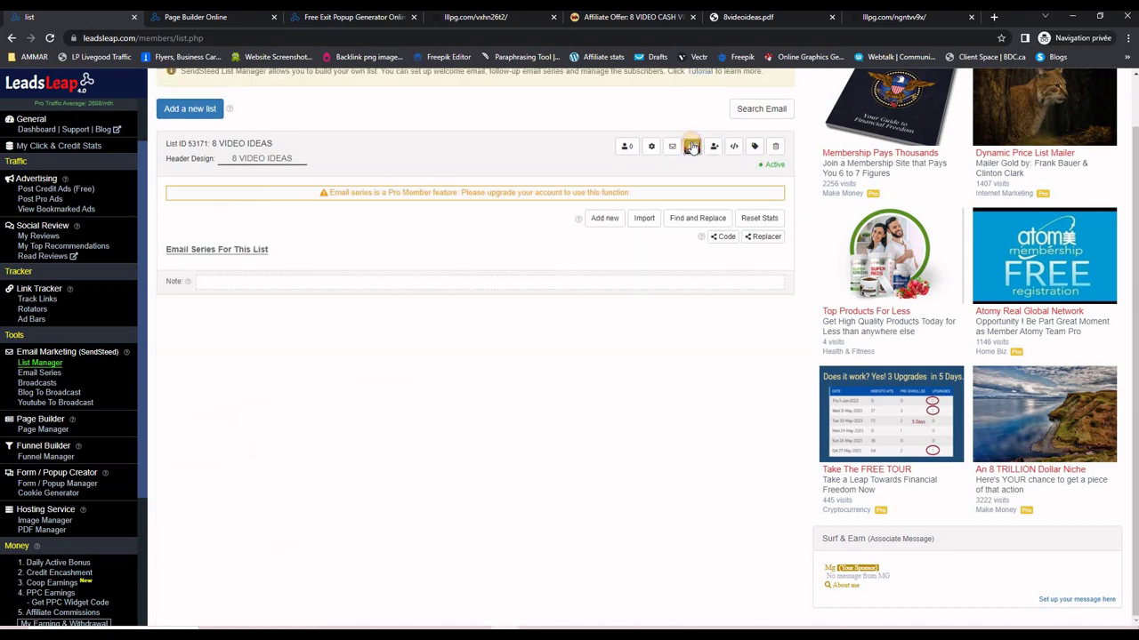
pyautogui.click(642, 219)
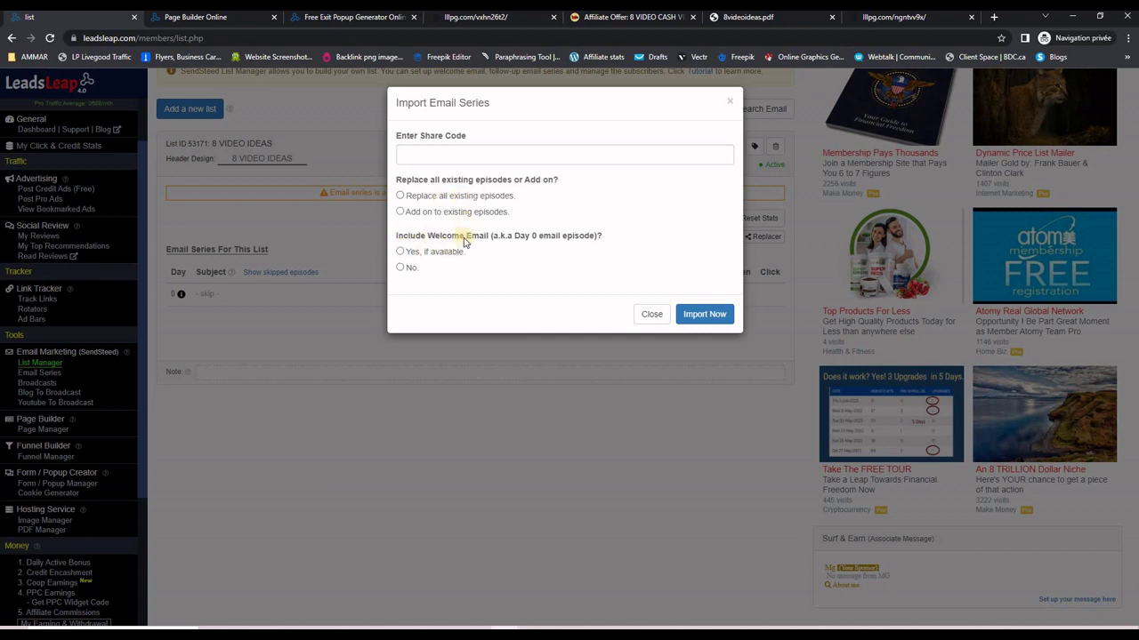
pyautogui.click(411, 254)
pyautogui.click(411, 199)
pyautogui.click(699, 315)
pyautogui.click(699, 315)
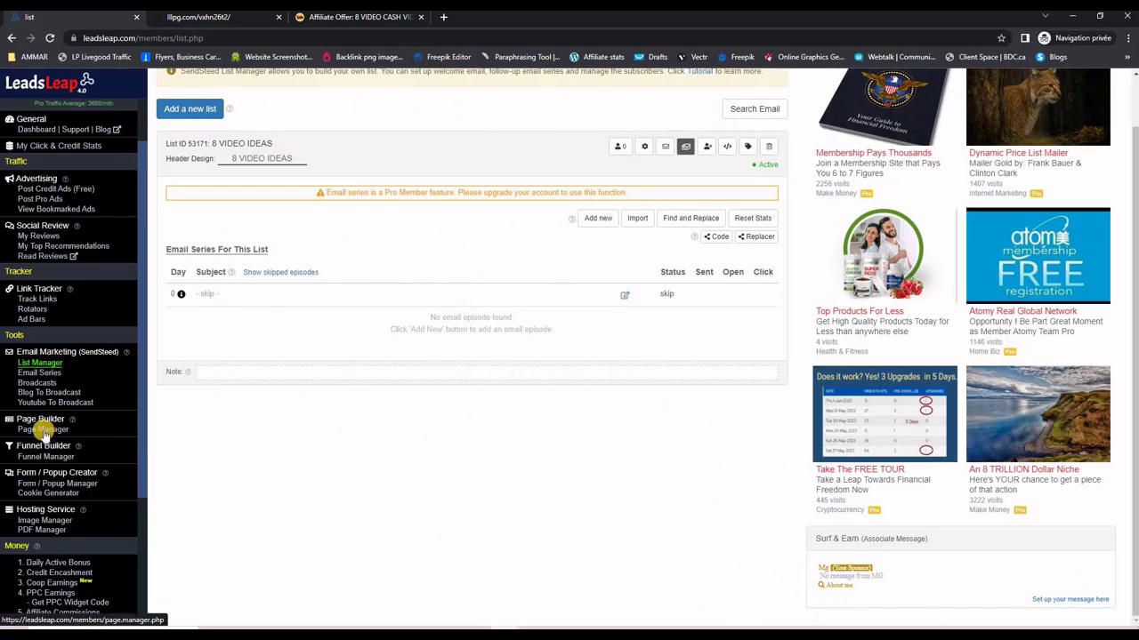
# Open the tY 8 VIDEOS page design for editing and inspect the "Duplicate! Build Your List! & Earn commissions.." button's link settings.
pyautogui.click(43, 431)
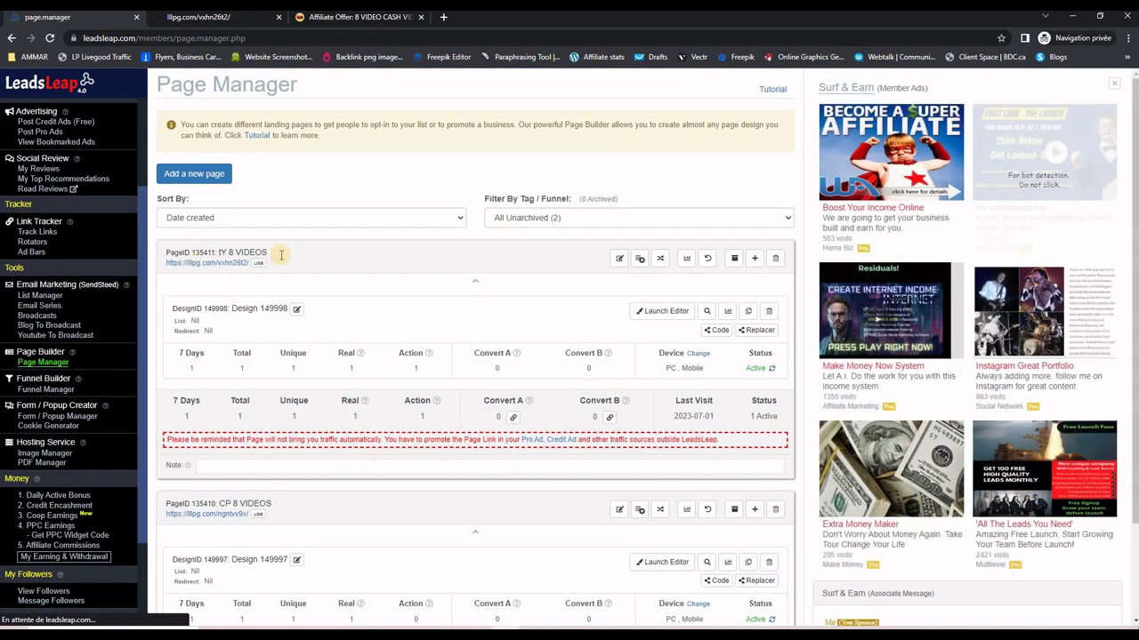
pyautogui.click(658, 311)
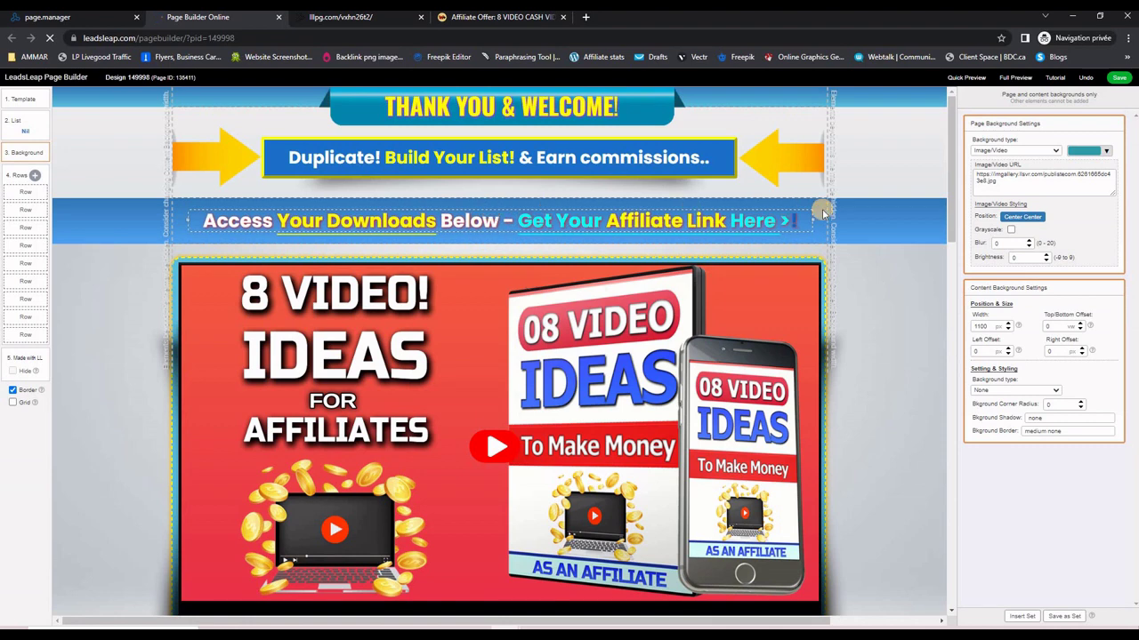
pyautogui.click(523, 161)
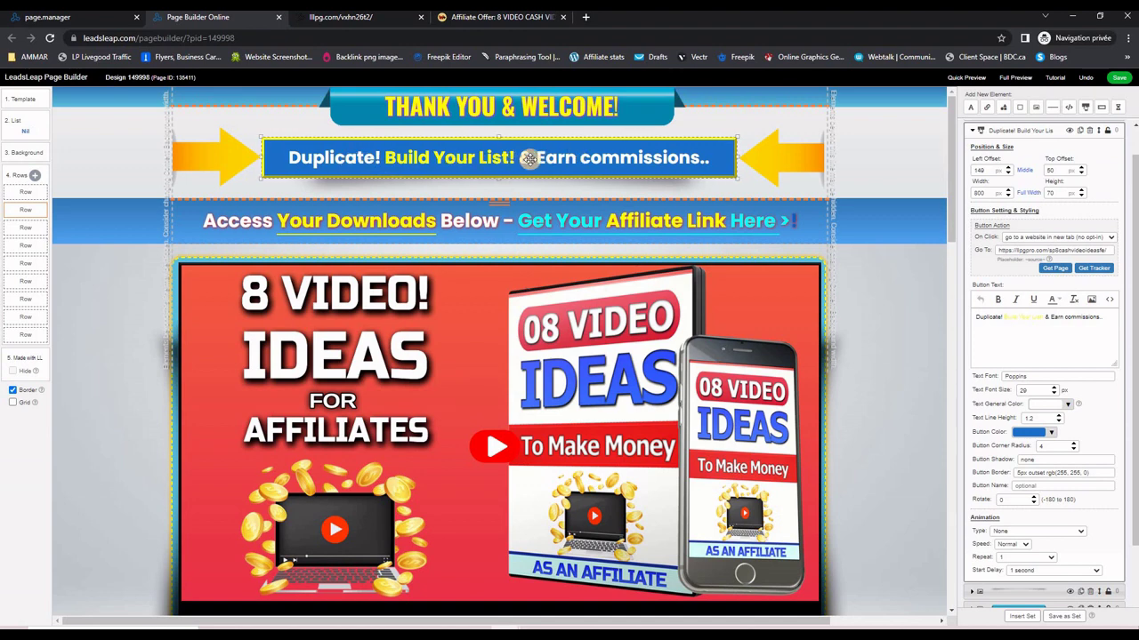
# Review the Warrior+Plus affiliate offer for 8 VIDEO CASH VIDEO IDEAS PLR alongside the live thank-you page's affiliate link.
pyautogui.click(498, 17)
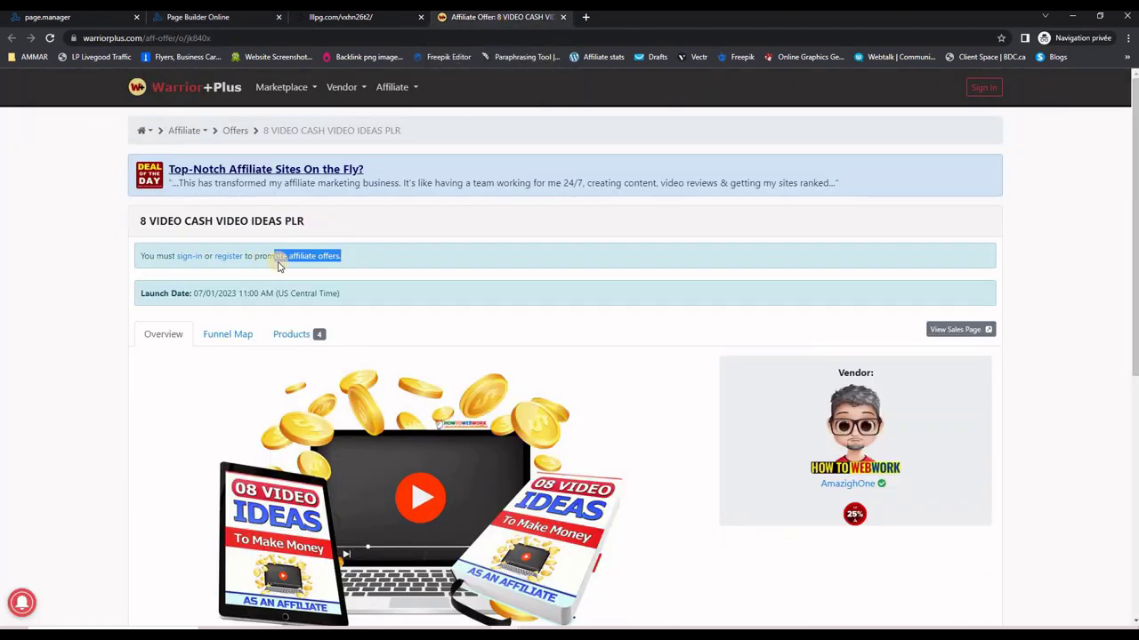
pyautogui.click(363, 19)
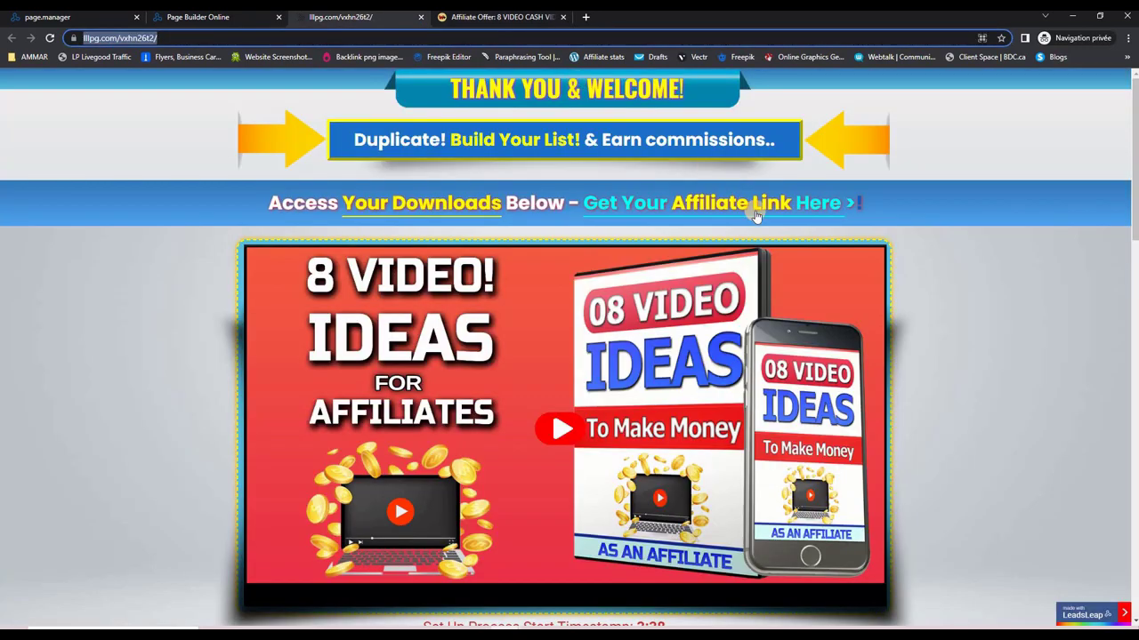
pyautogui.click(476, 17)
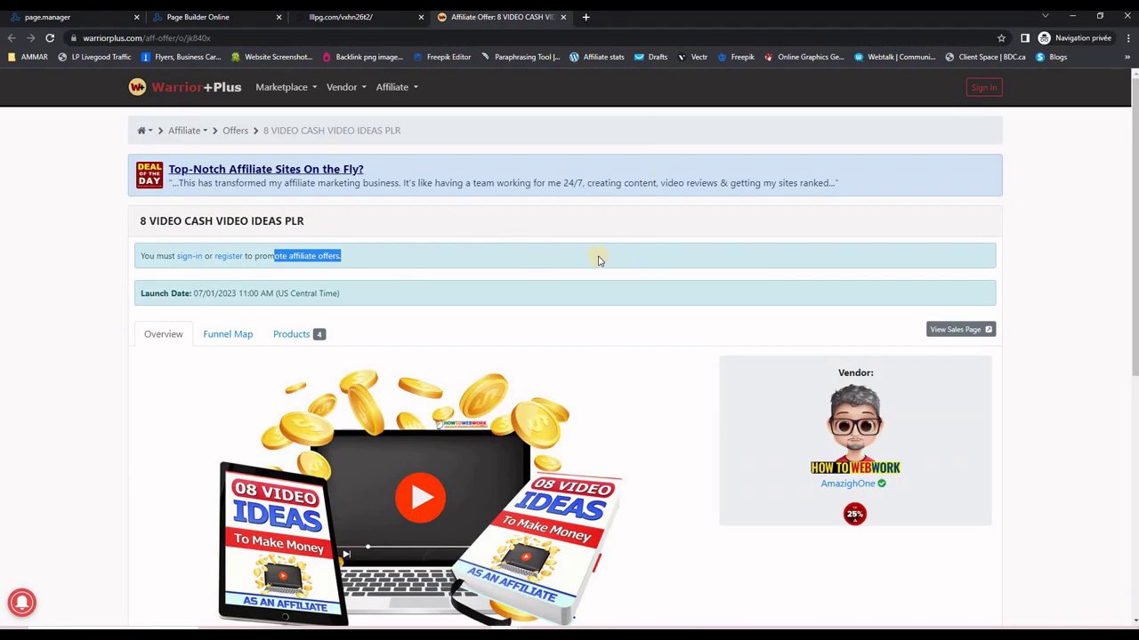
pyautogui.click(360, 20)
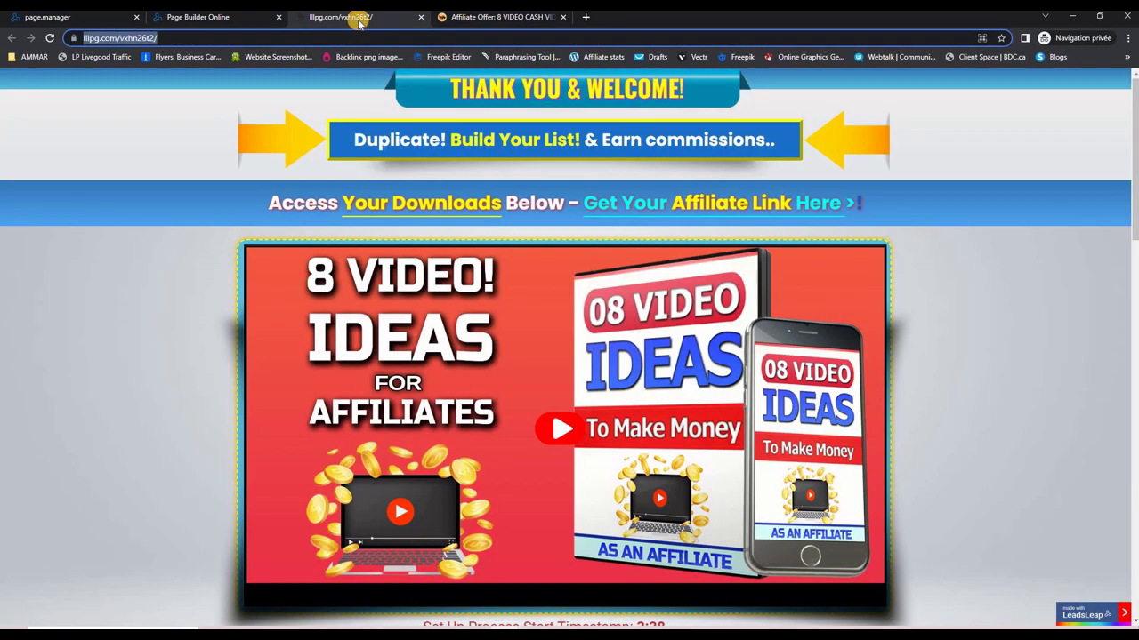
# Back in the thank-you page design, check the link destinations of the three "Get Instant Access!" buttons under the top traffic sources.
pyautogui.click(222, 17)
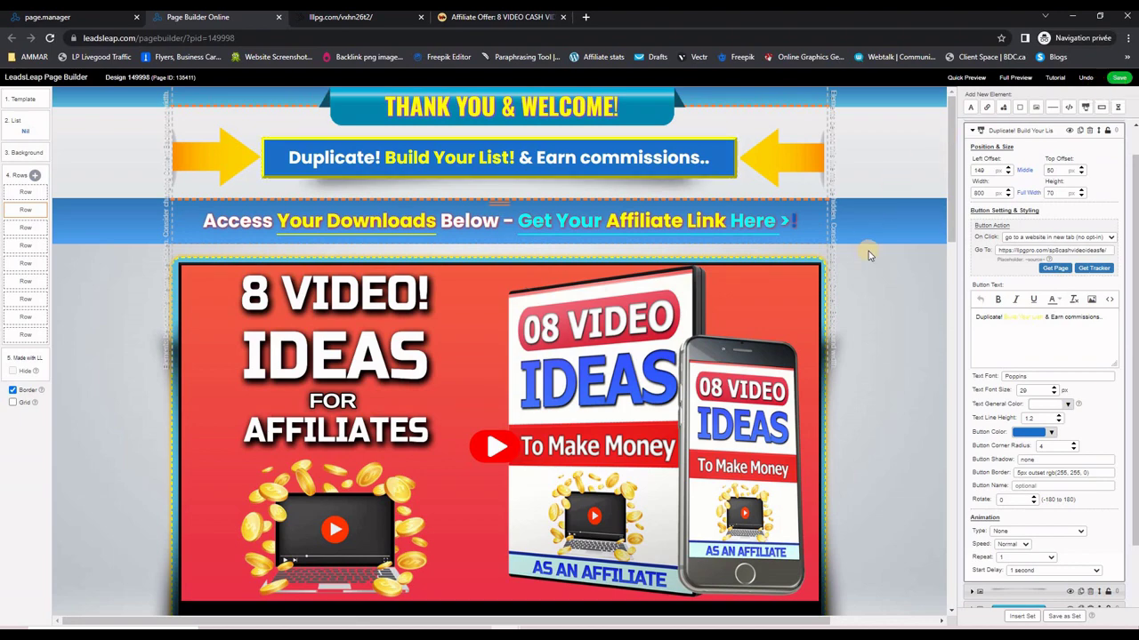
pyautogui.scroll(-2, 869, 255)
pyautogui.scroll(-4, 869, 251)
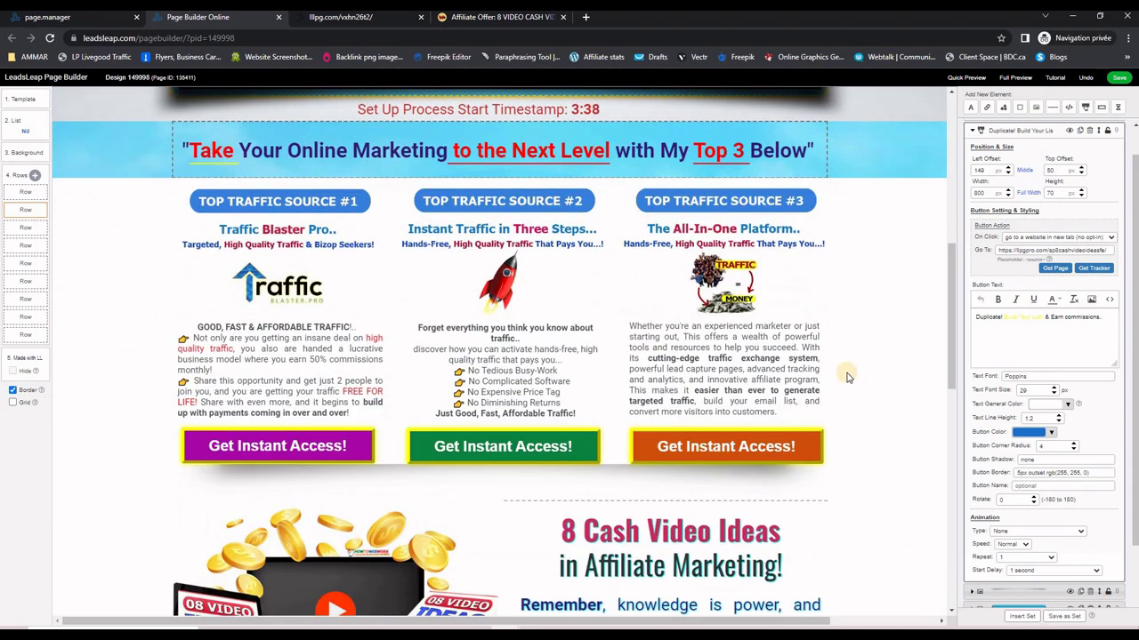
pyautogui.click(732, 447)
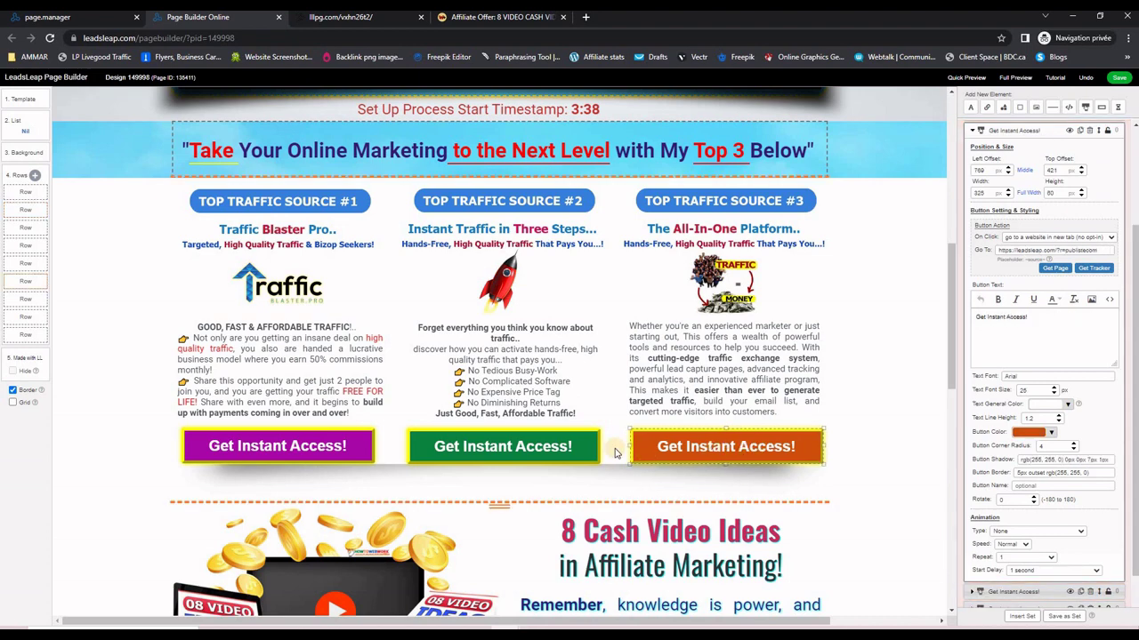
pyautogui.click(507, 443)
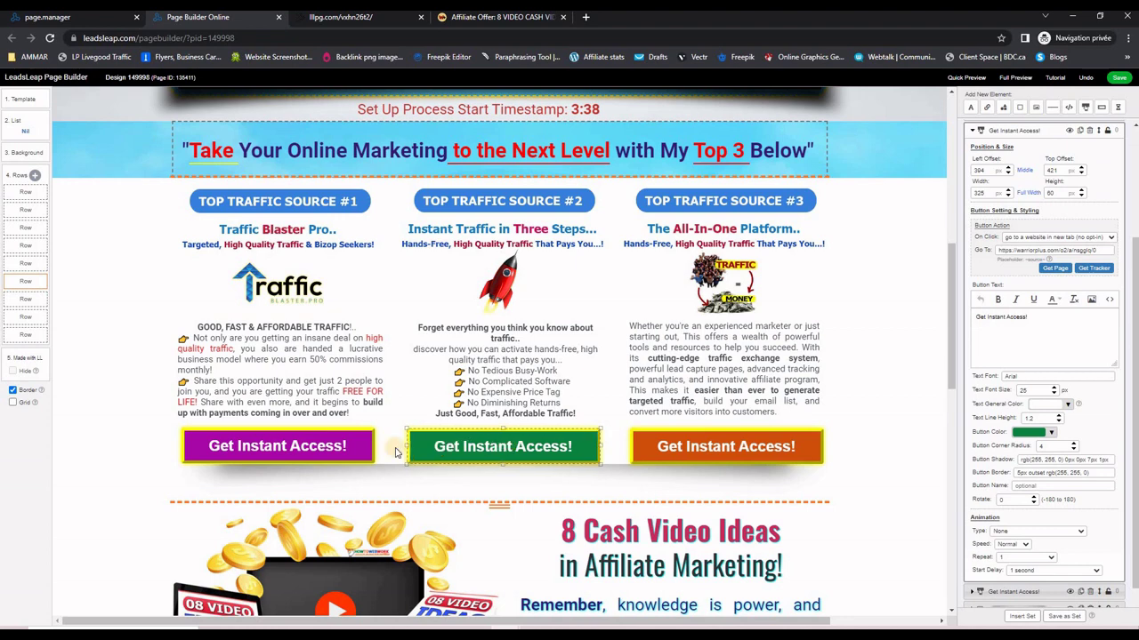
pyautogui.click(291, 444)
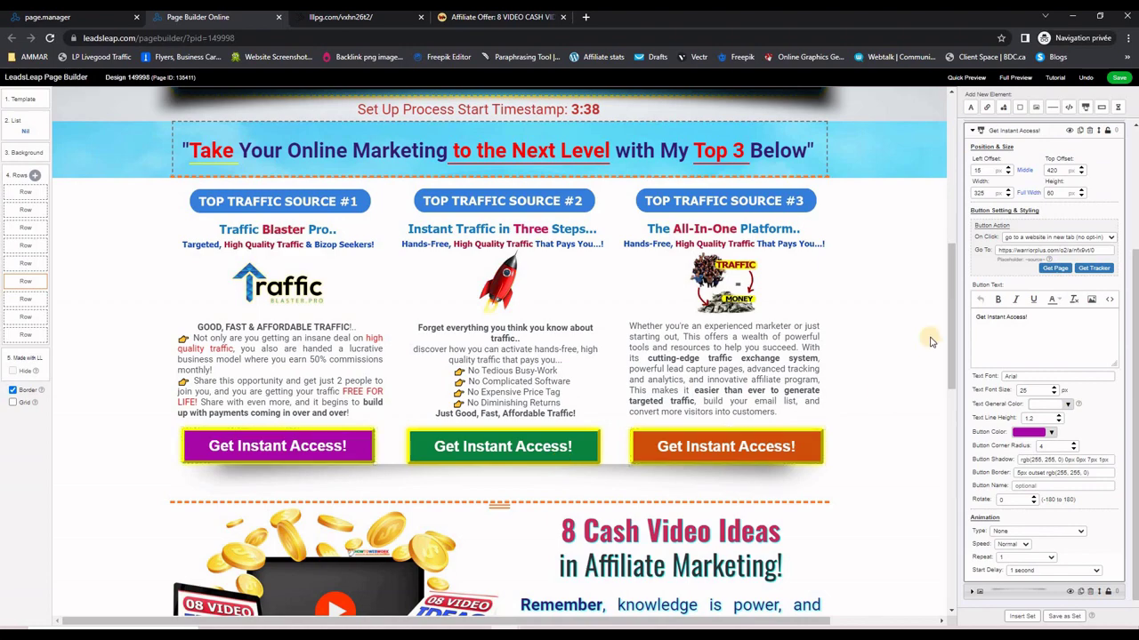
# Check the link destination of "The World's Best-Loved Online Video Creator" button in the Video Creation Made EASY section.
pyautogui.scroll(-4, 903, 324)
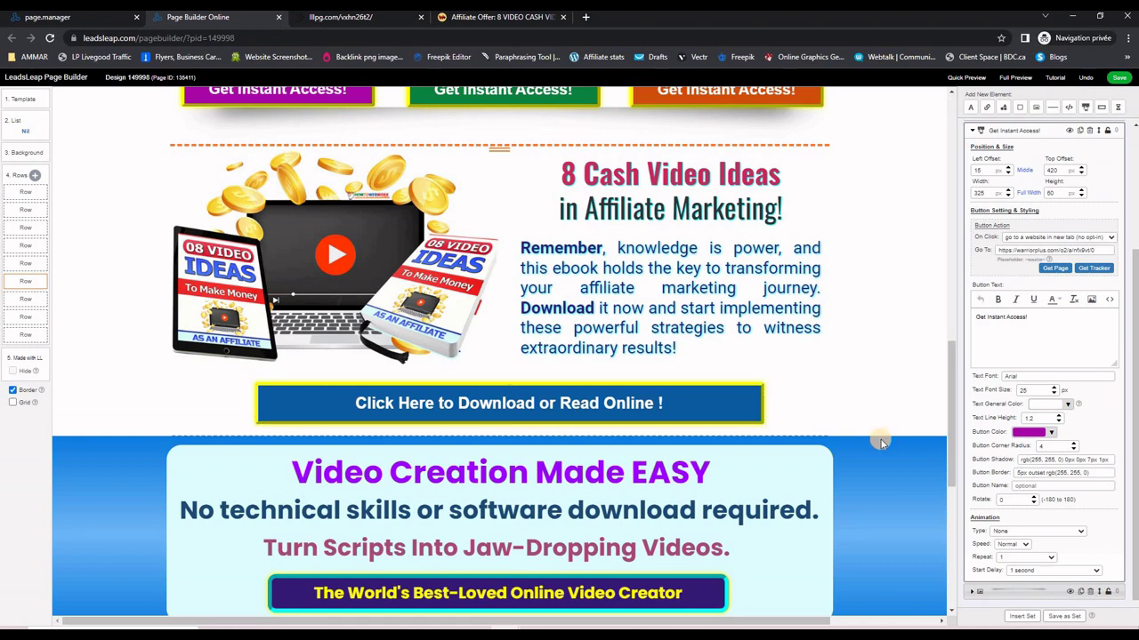
pyautogui.scroll(-2, 881, 442)
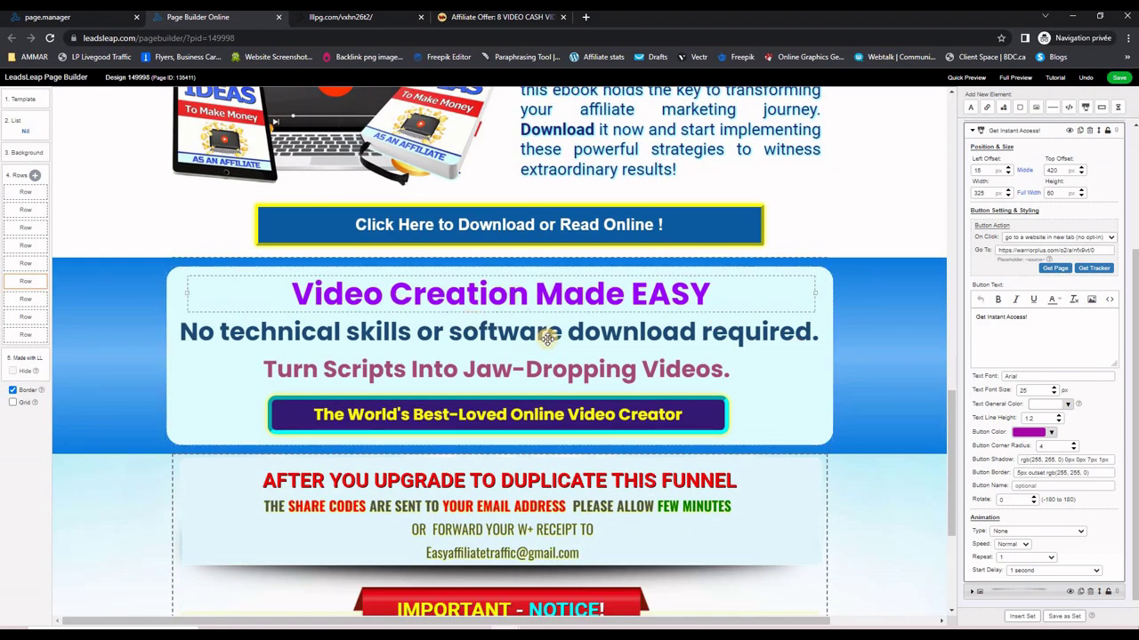
pyautogui.click(516, 422)
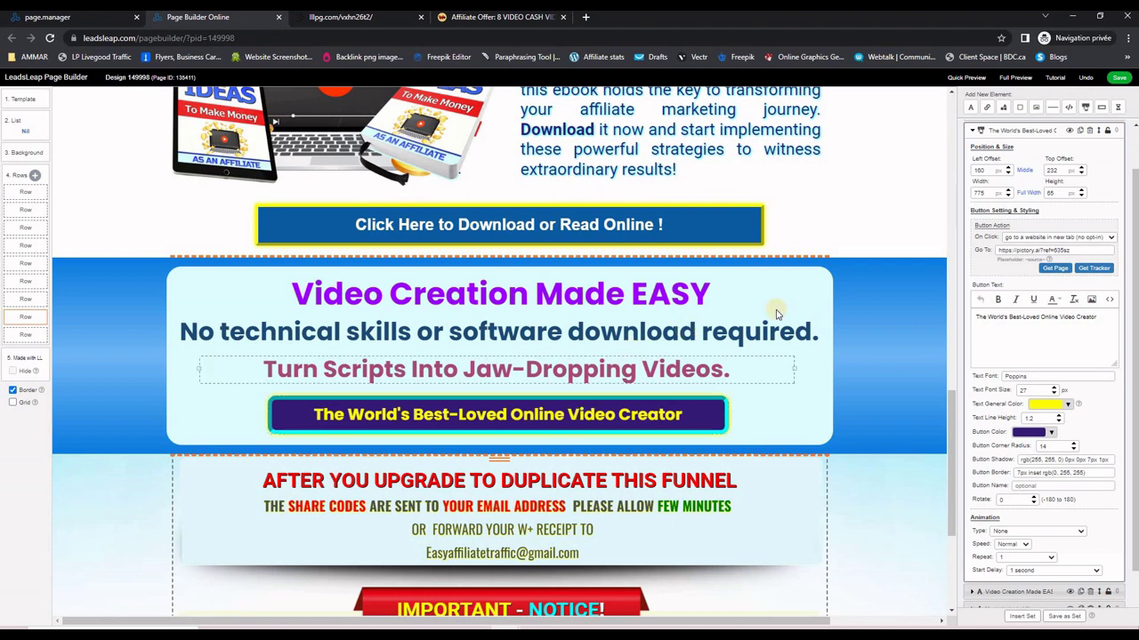
pyautogui.scroll(-3, 867, 290)
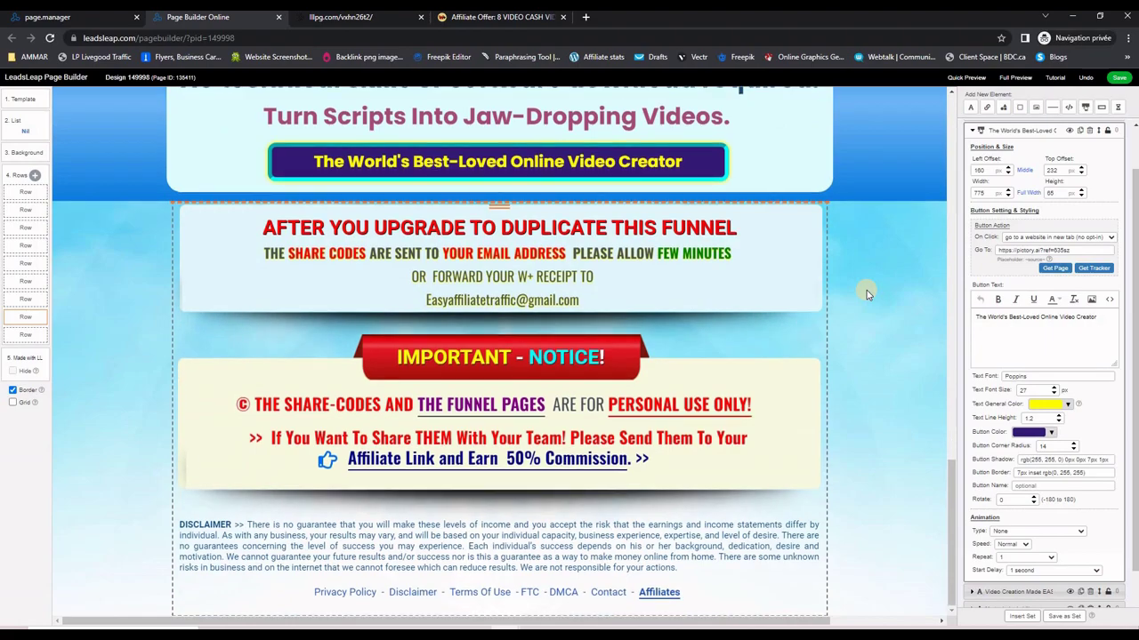
pyautogui.scroll(10, 867, 290)
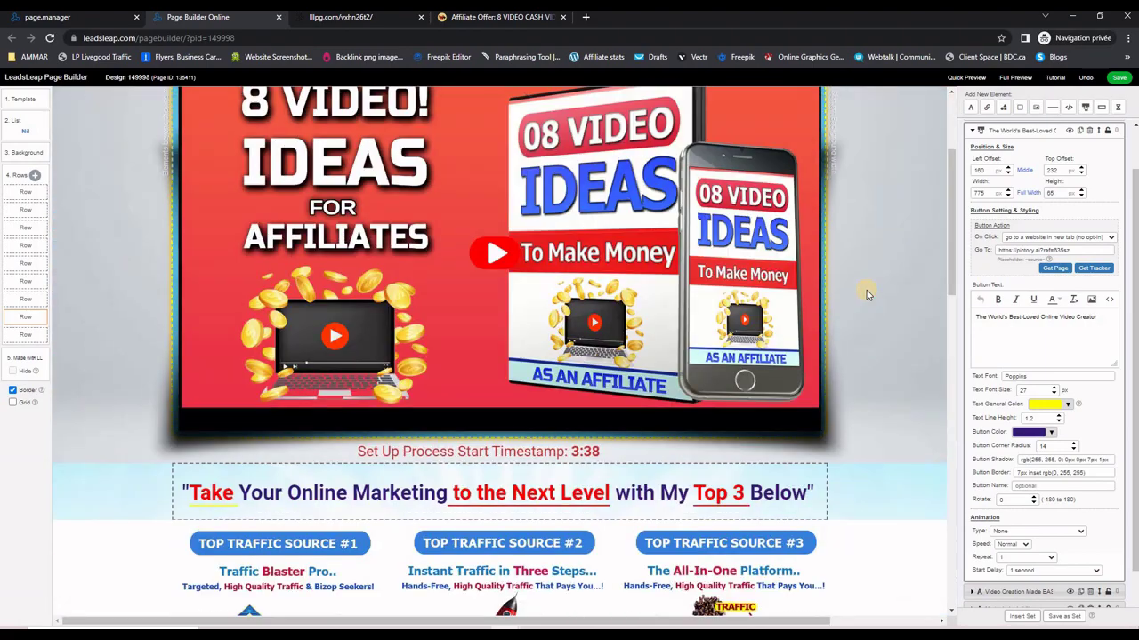
pyautogui.scroll(-7, 867, 290)
pyautogui.scroll(10, 866, 293)
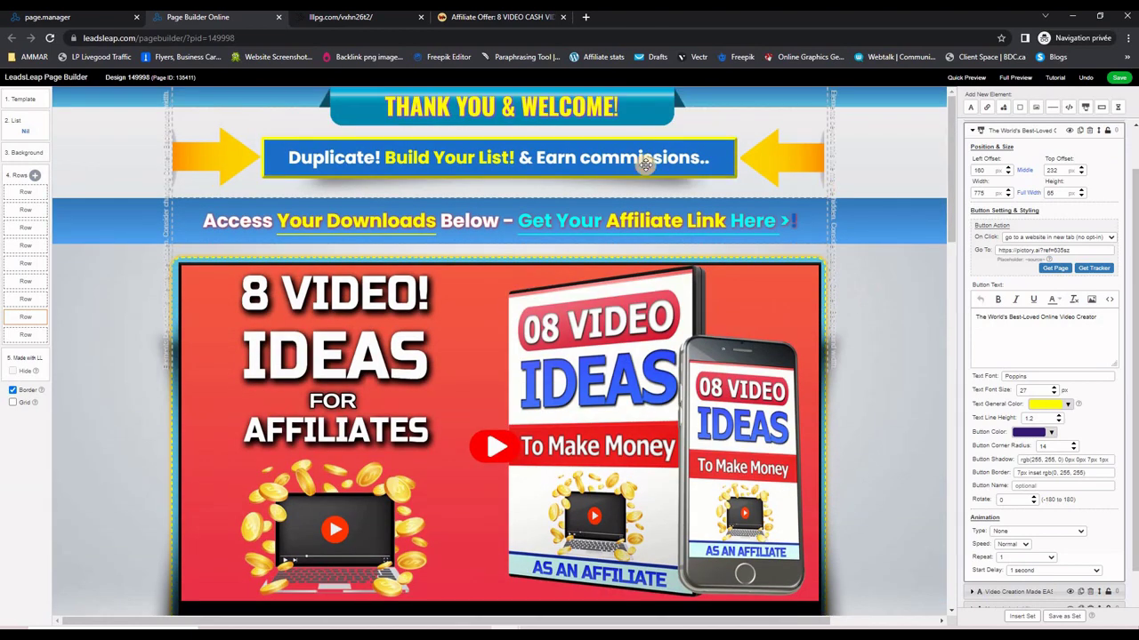
pyautogui.scroll(-8, 847, 297)
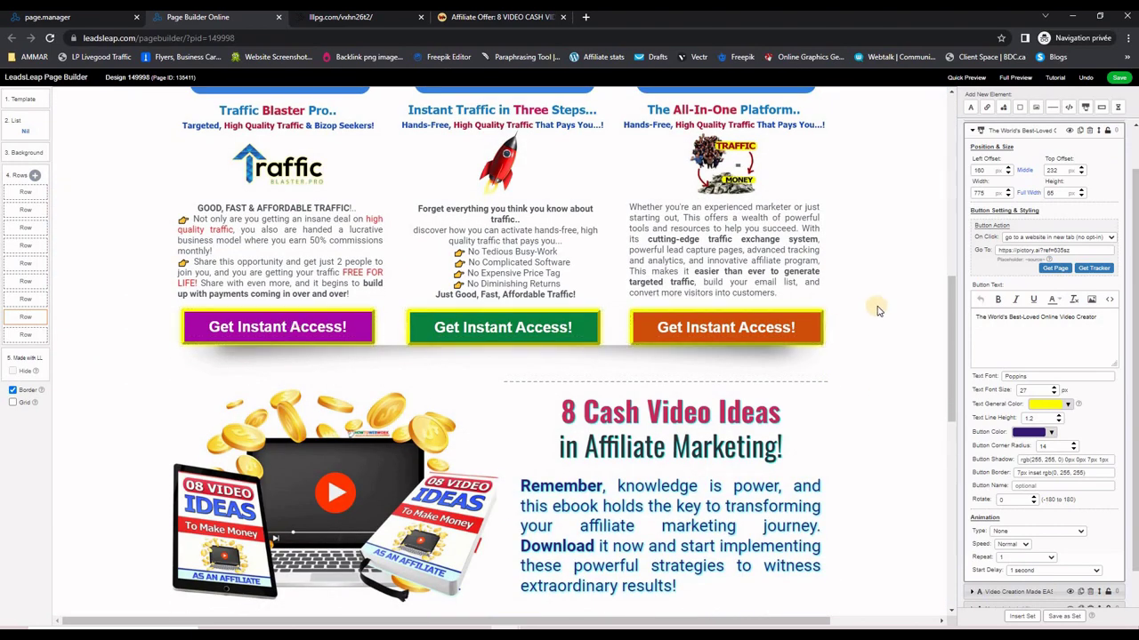
pyautogui.scroll(8, 877, 310)
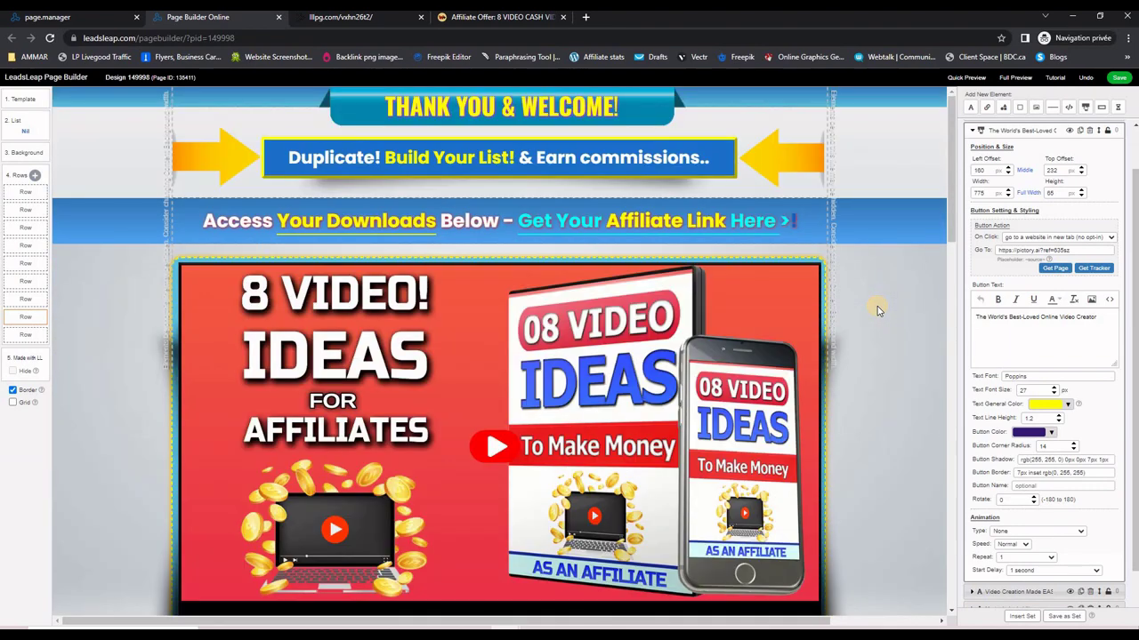